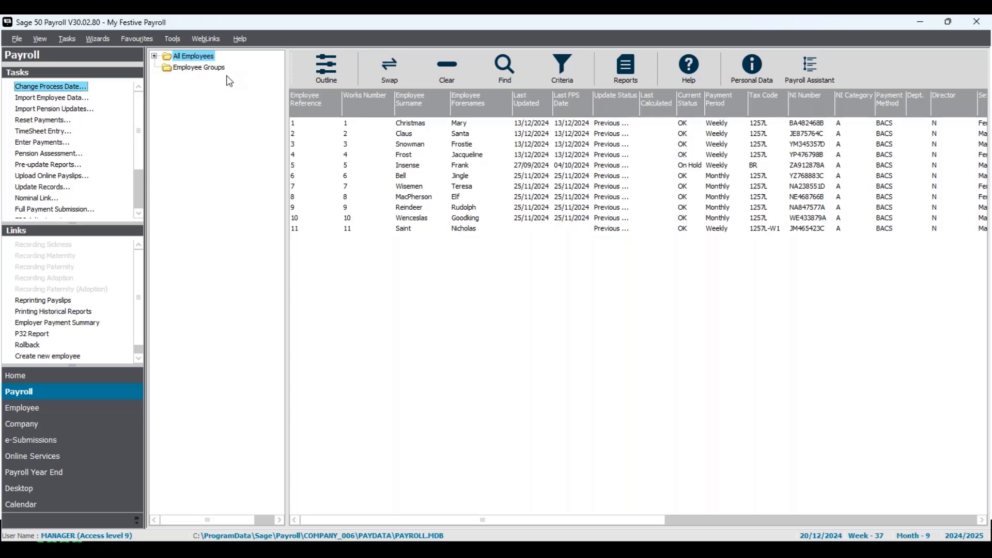
Show the employee outline and view the weekly and monthly groups before returning to the collapsed All Employees list.
{"action": "left_click", "coordinate": [336, 69]}
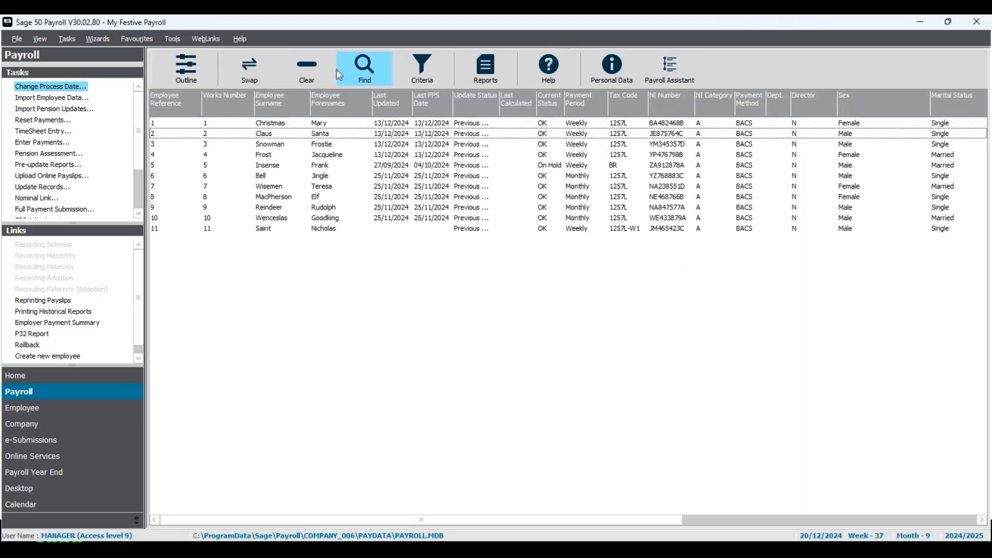
{"action": "left_click", "coordinate": [166, 69]}
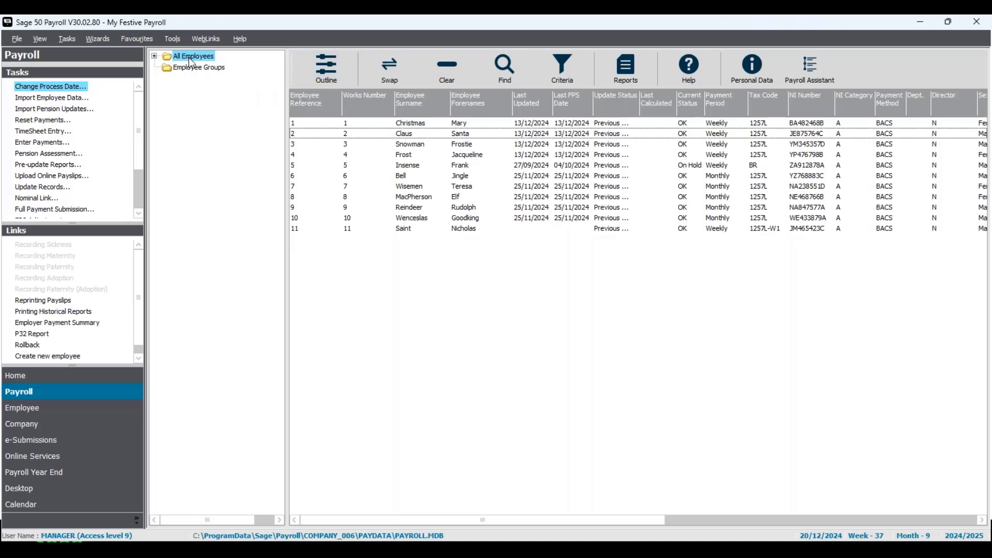
{"action": "left_click", "coordinate": [155, 57]}
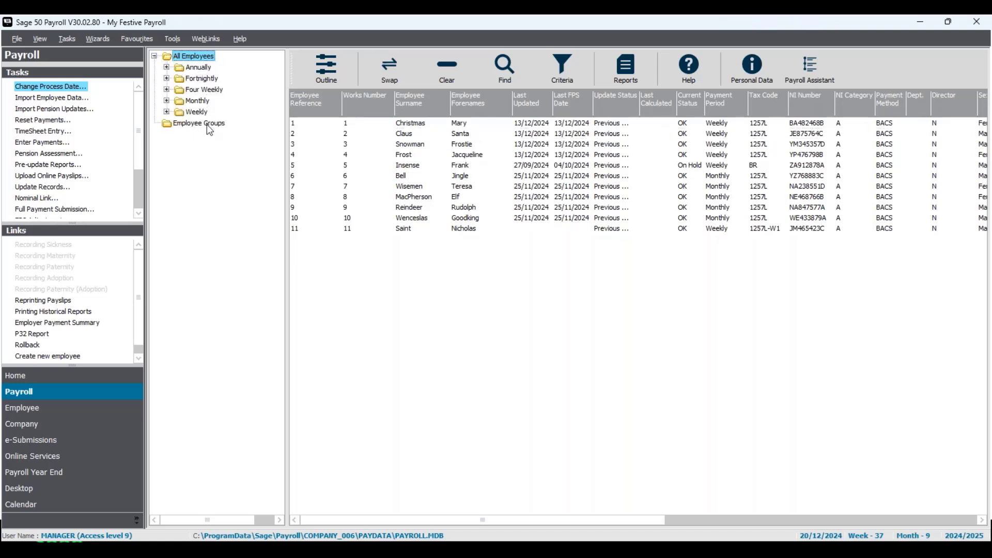
{"action": "left_click", "coordinate": [166, 112]}
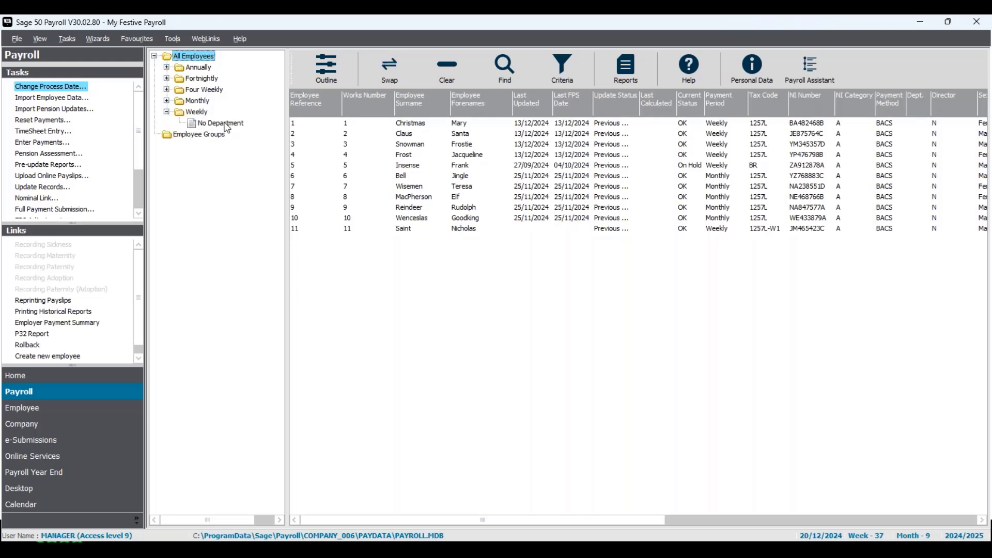
{"action": "left_click", "coordinate": [199, 114]}
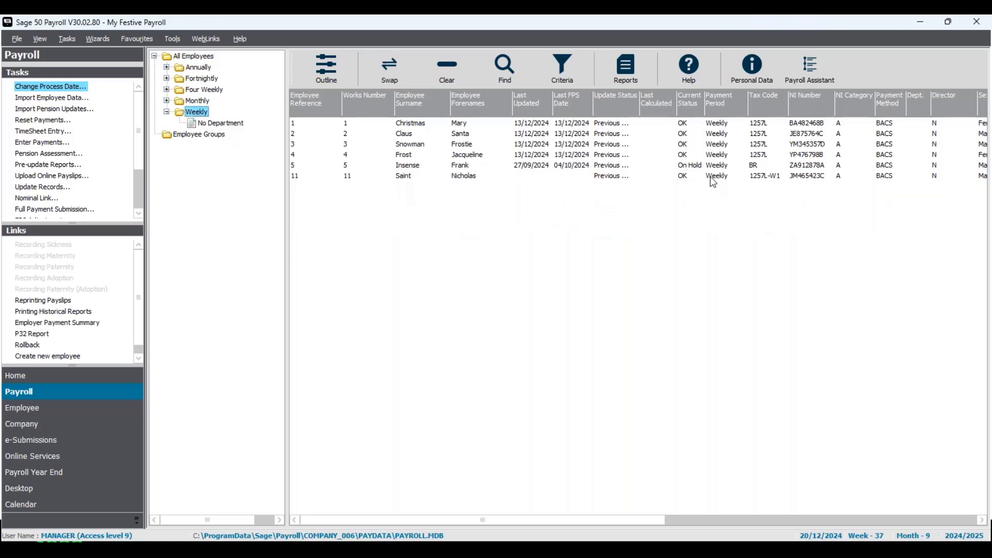
{"action": "left_click", "coordinate": [207, 101]}
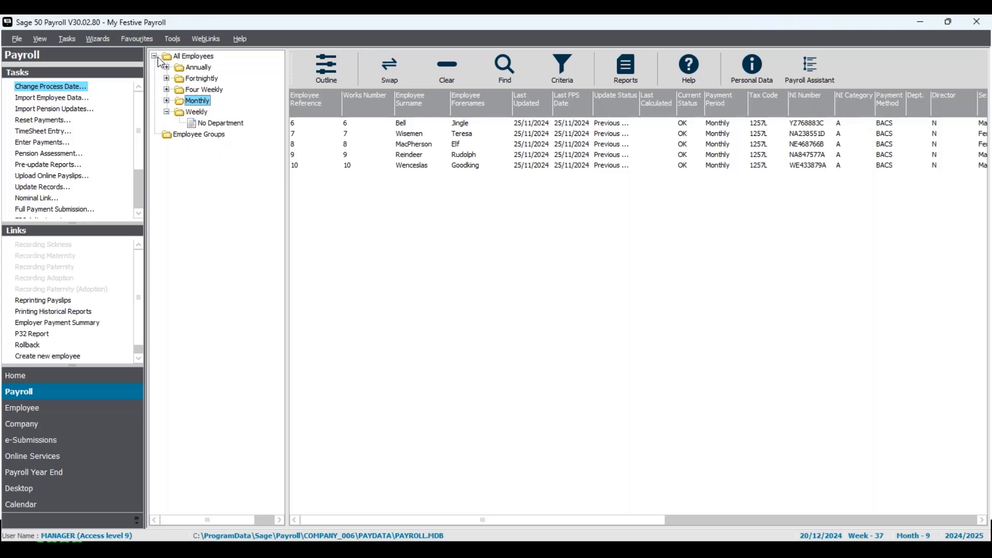
{"action": "left_click", "coordinate": [182, 57]}
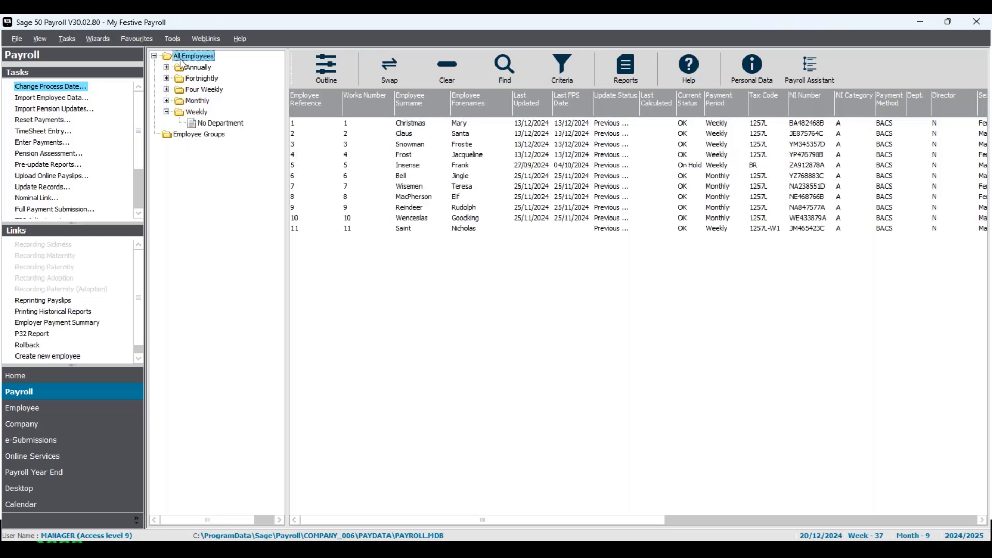
{"action": "left_click", "coordinate": [154, 56]}
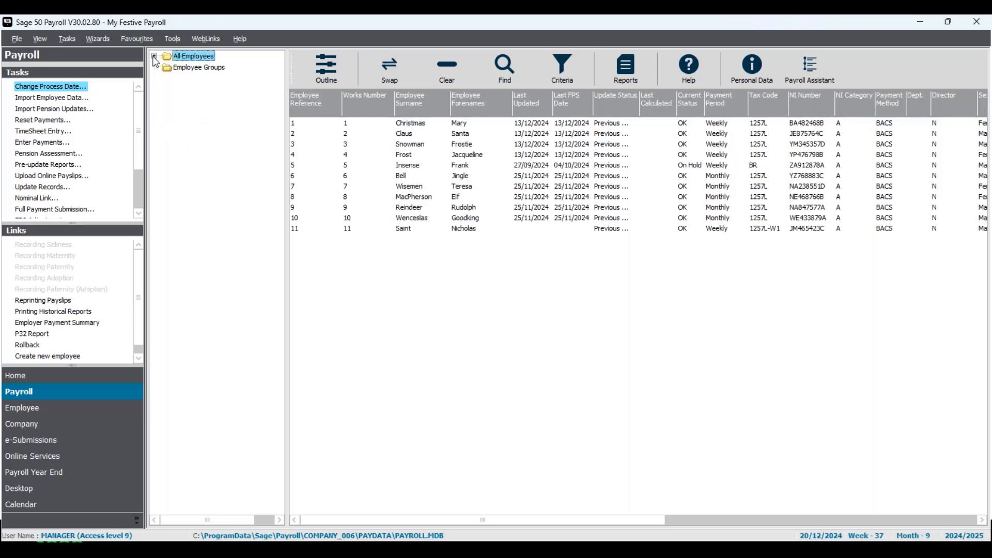
Limit the employee list criteria to the Monthly and Weekly pay frequencies by excluding Fortnightly, Four Weekly and Annually.
{"action": "left_click", "coordinate": [559, 67]}
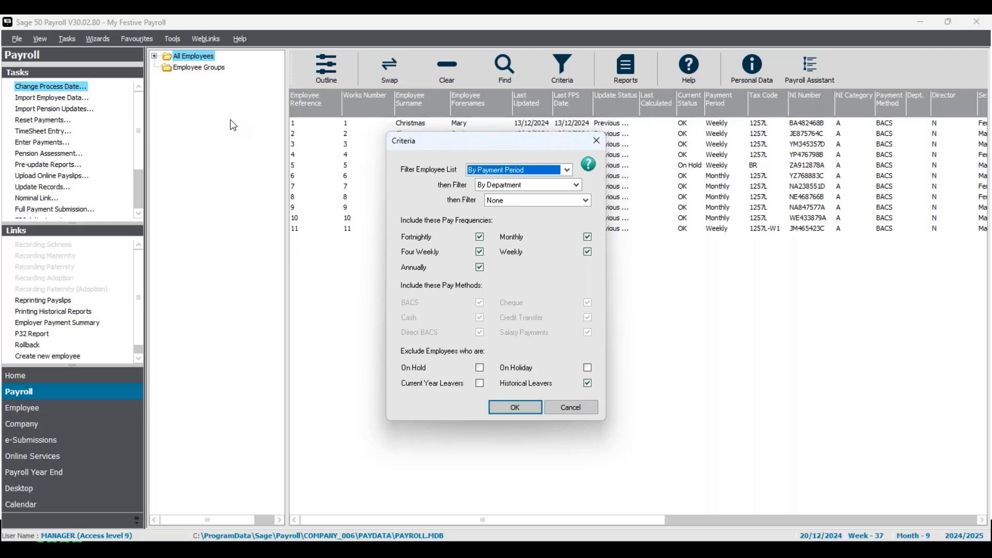
{"action": "left_click_drag", "start_coordinate": [547, 139], "coordinate": [542, 254]}
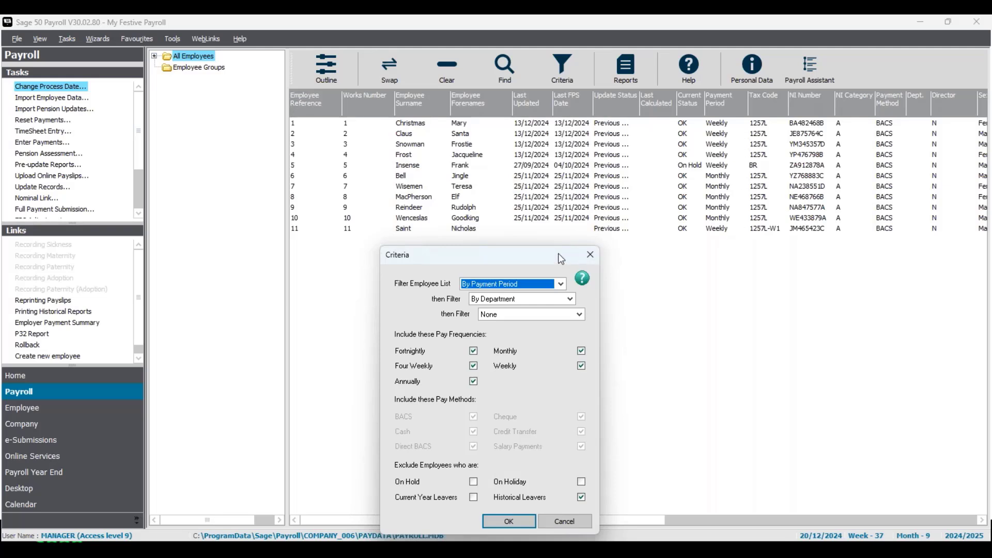
{"action": "left_click_drag", "start_coordinate": [561, 258], "coordinate": [610, 102]}
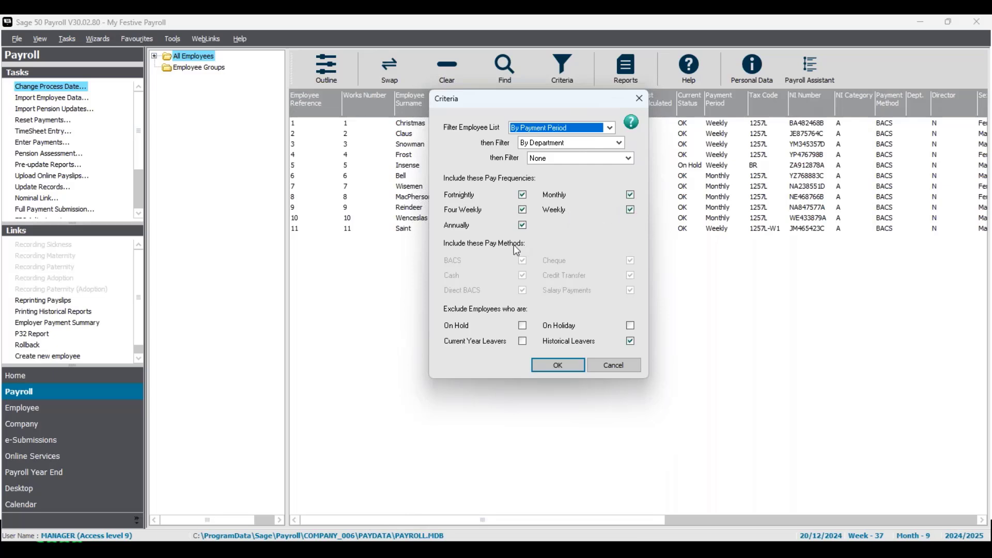
{"action": "left_click", "coordinate": [523, 226]}
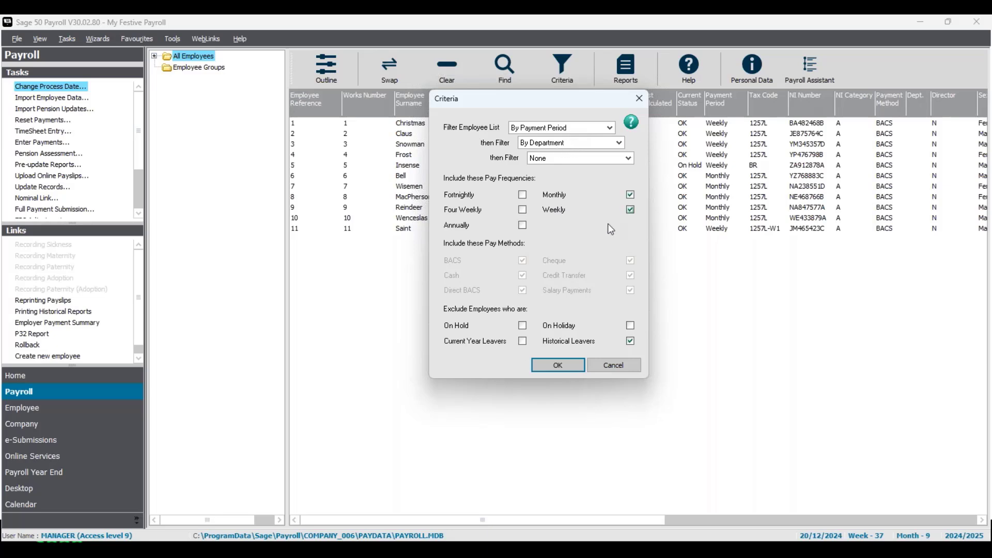
{"action": "left_click", "coordinate": [566, 369]}
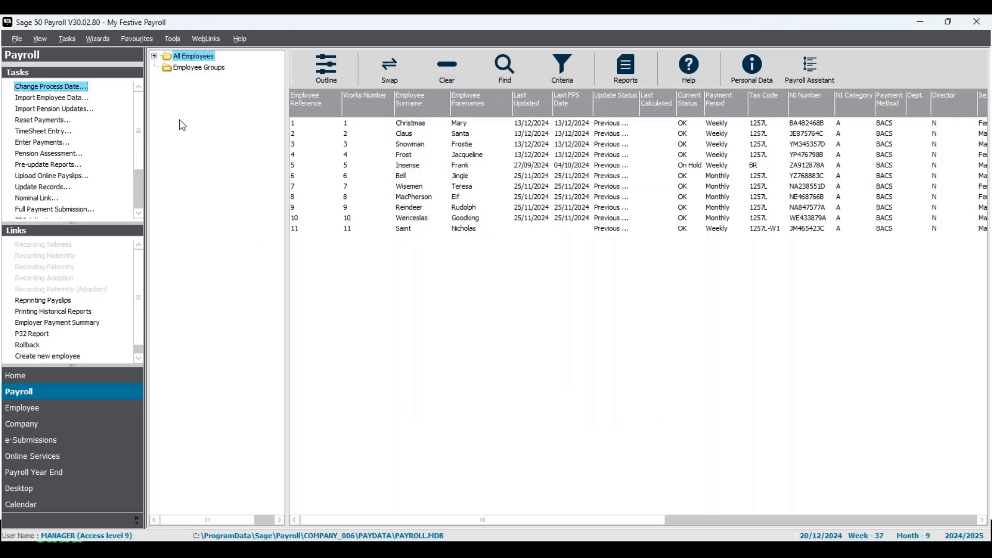
Expand All Employees and view the employees in the Monthly and Weekly groups.
{"action": "left_click", "coordinate": [155, 57]}
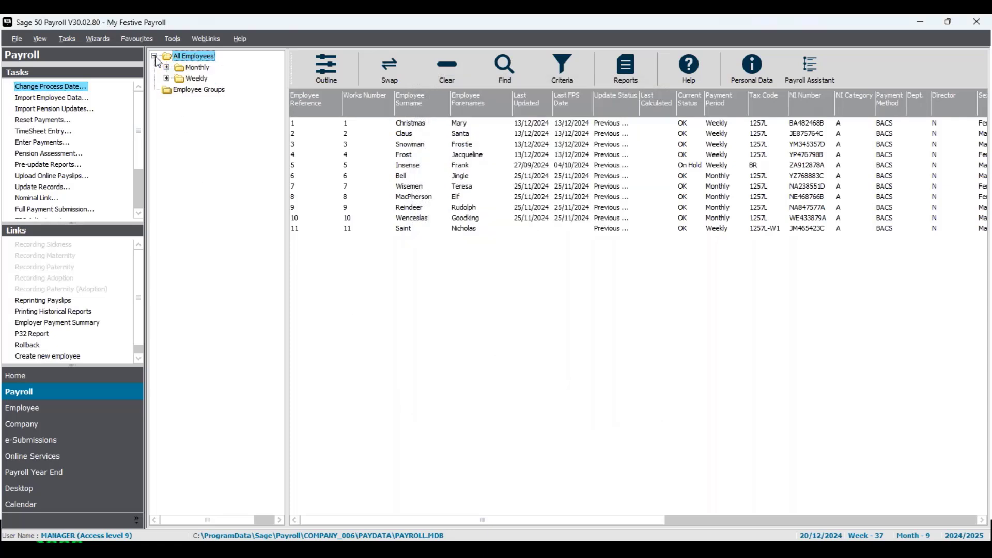
{"action": "left_click", "coordinate": [206, 69]}
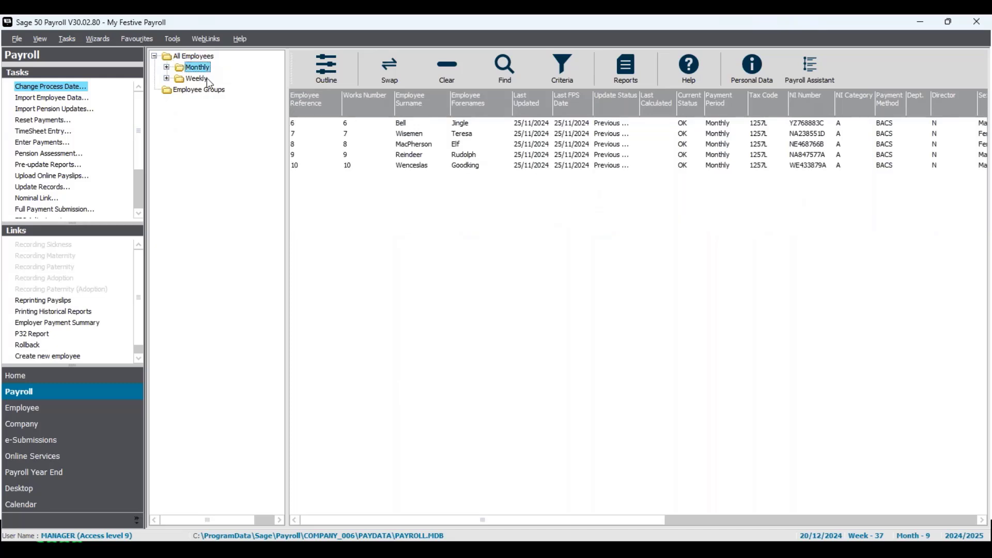
{"action": "left_click", "coordinate": [198, 78]}
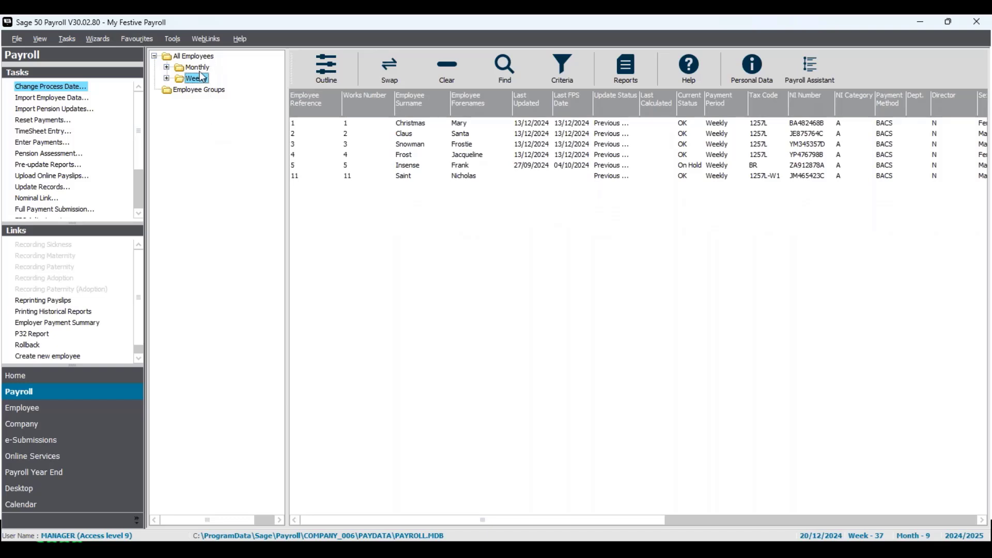
Highlight every weekly employee, return to All Employees and clear the selection.
{"action": "left_click_drag", "start_coordinate": [461, 126], "coordinate": [468, 192]}
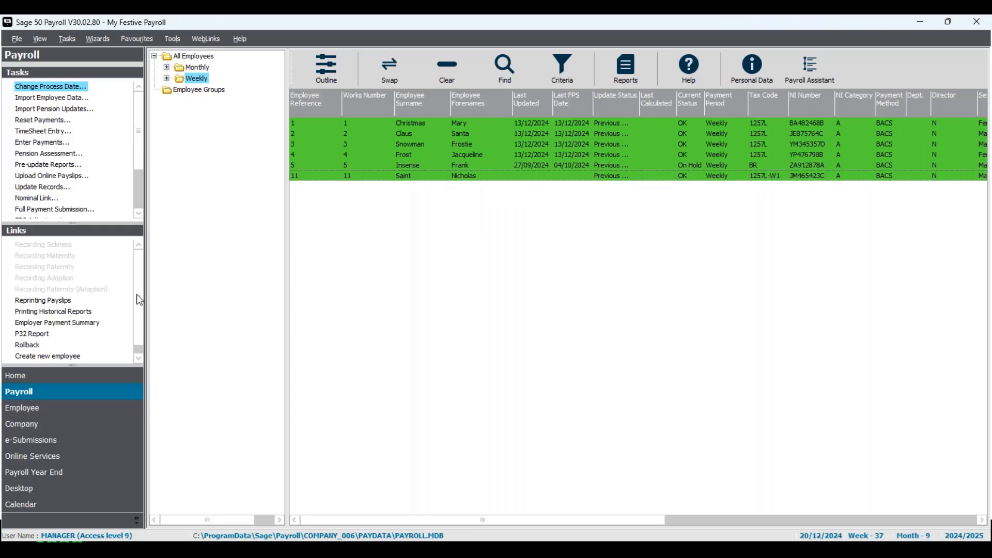
{"action": "left_click", "coordinate": [199, 57]}
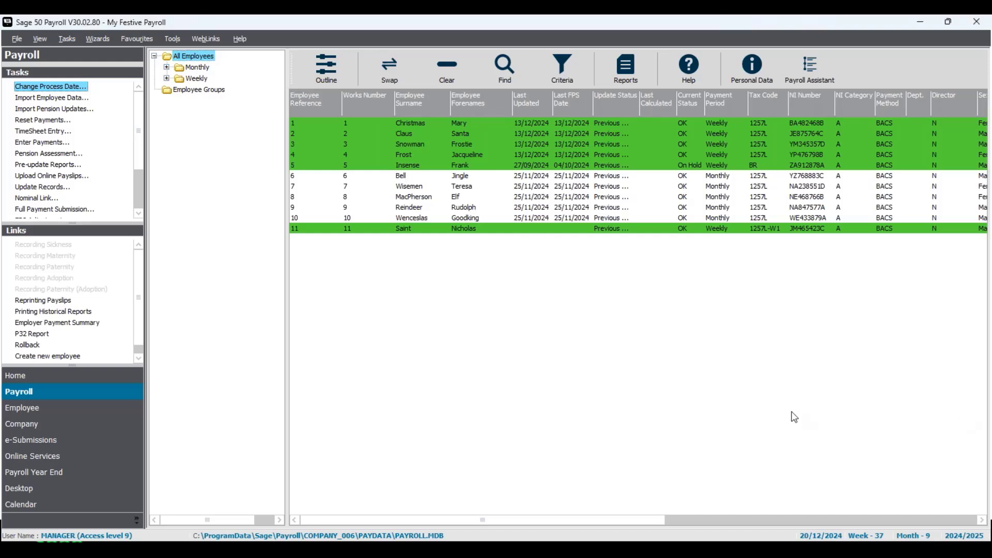
{"action": "left_click", "coordinate": [426, 58]}
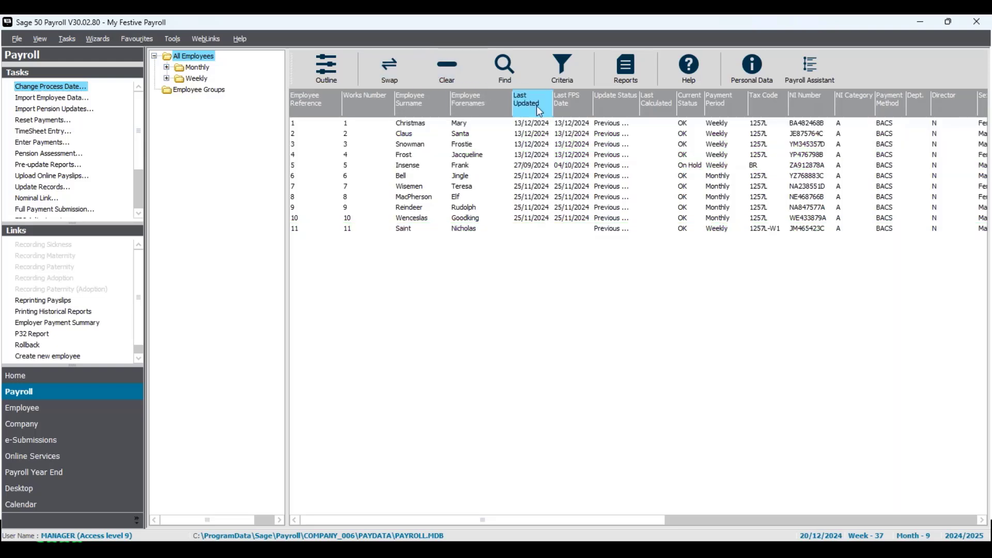
Filter the employee list by payment method, excluding Cheque, Credit Transfer and Salary Payments, and expand the resulting groups.
{"action": "left_click", "coordinate": [578, 67]}
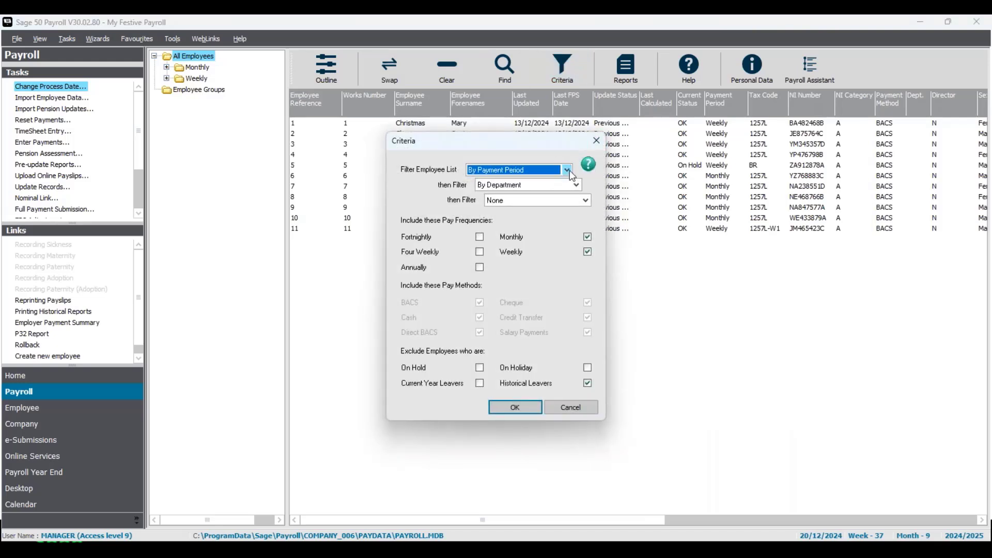
{"action": "left_click", "coordinate": [566, 170]}
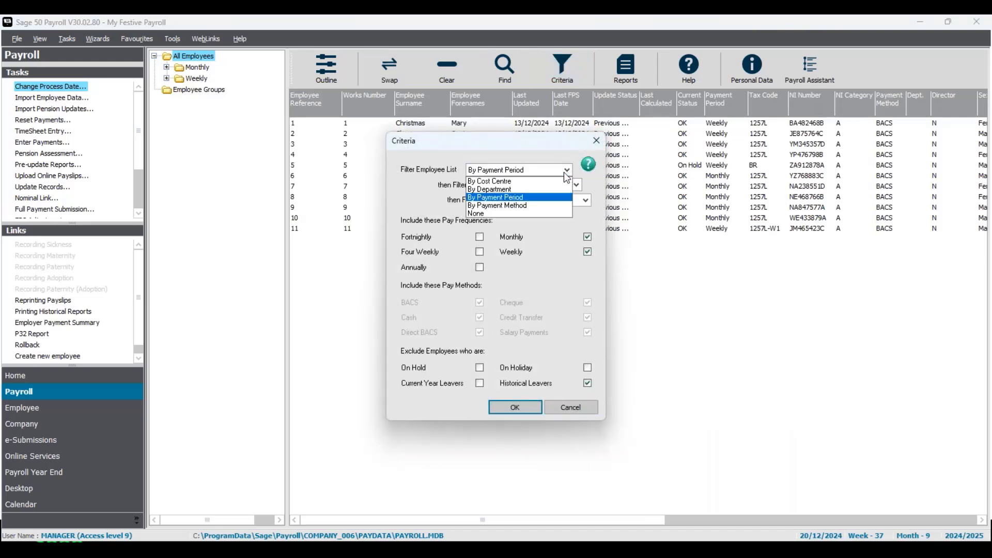
{"action": "left_click", "coordinate": [519, 206]}
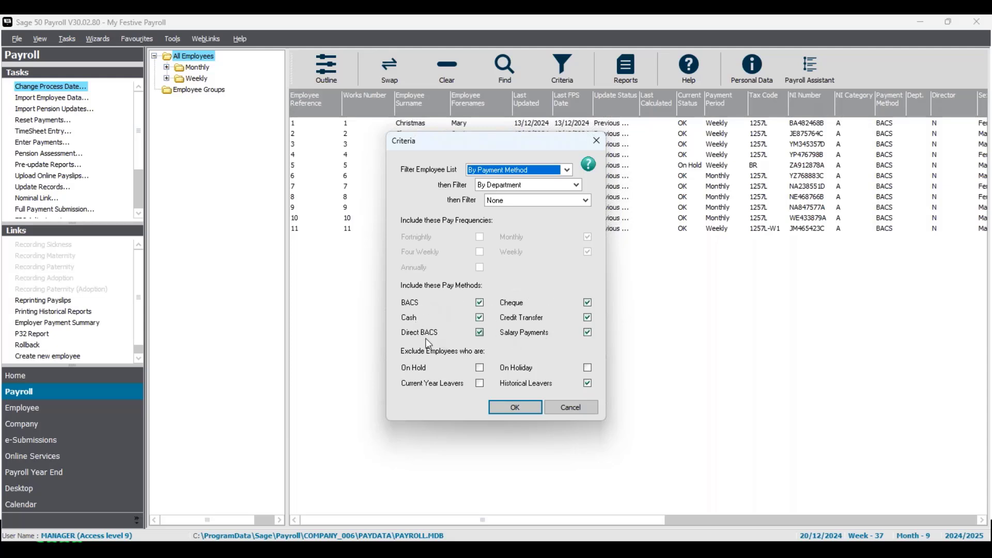
{"action": "left_click", "coordinate": [587, 317]}
{"action": "left_click", "coordinate": [587, 303]}
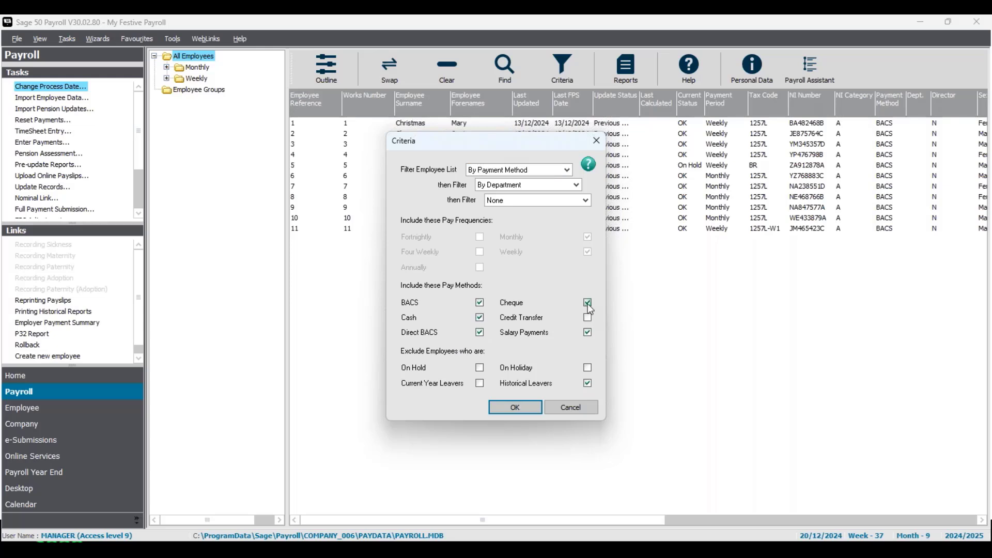
{"action": "left_click", "coordinate": [588, 333]}
{"action": "left_click", "coordinate": [530, 407]}
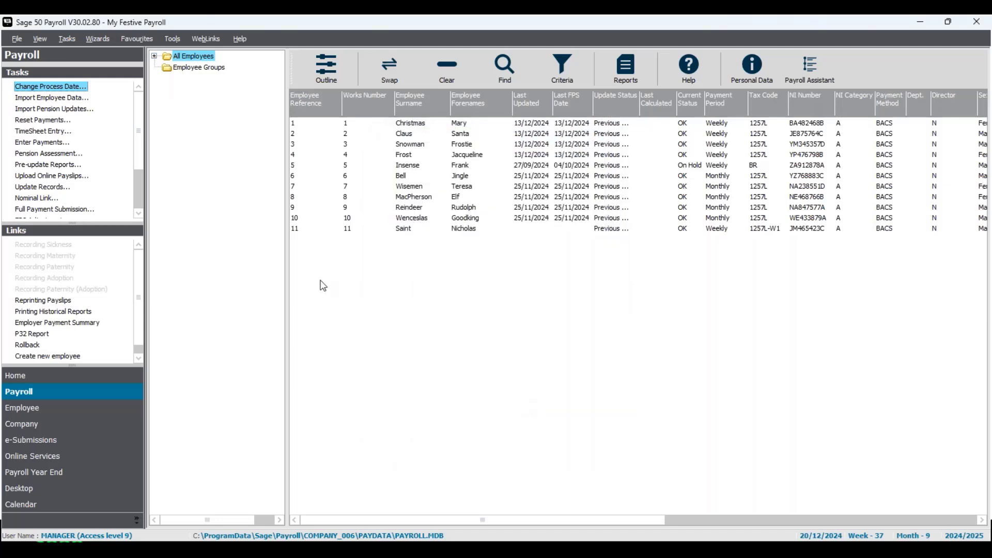
{"action": "left_click", "coordinate": [154, 56]}
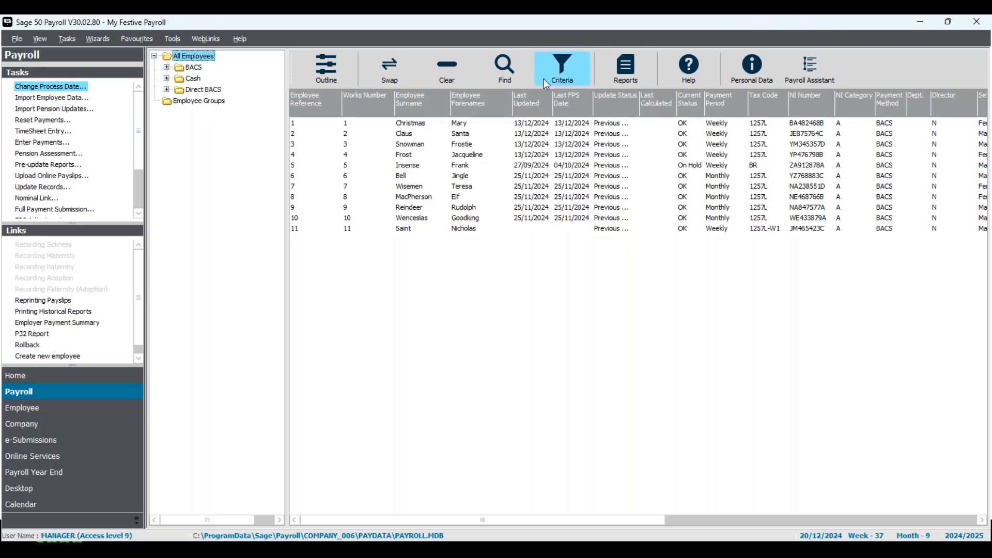
Filter the employee list by payment period and exclude employees who are On Hold.
{"action": "left_click", "coordinate": [560, 78]}
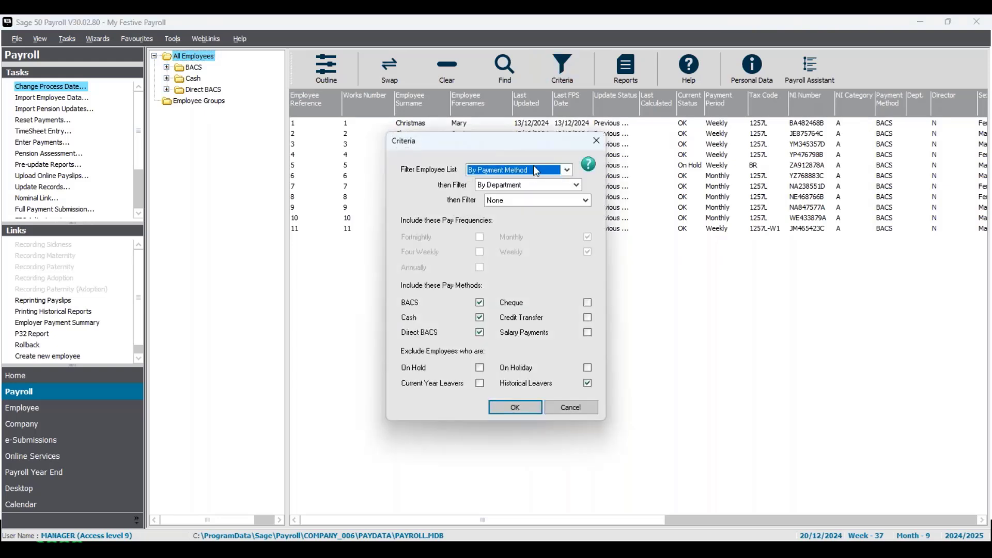
{"action": "left_click", "coordinate": [566, 169]}
{"action": "left_click", "coordinate": [519, 196]}
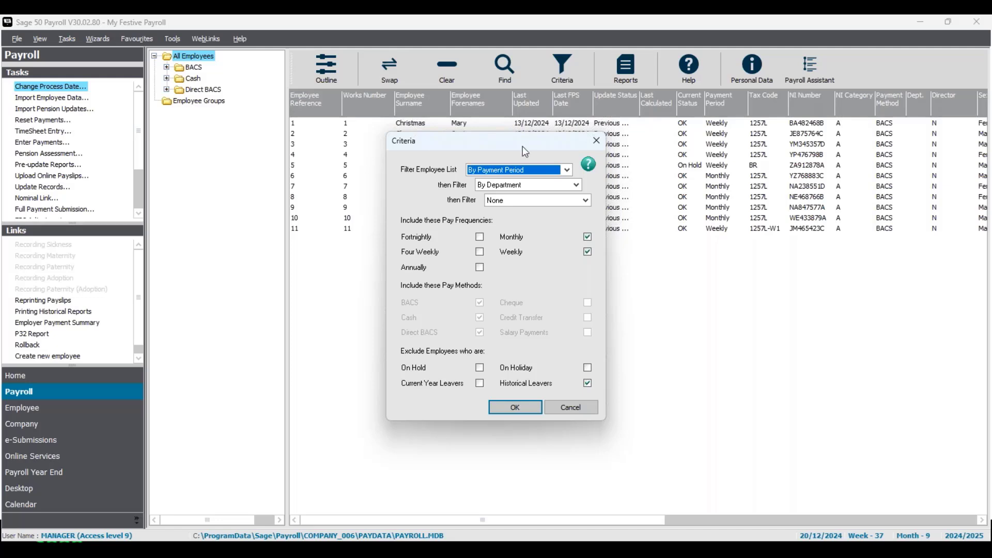
{"action": "left_click_drag", "start_coordinate": [522, 145], "coordinate": [554, 280]}
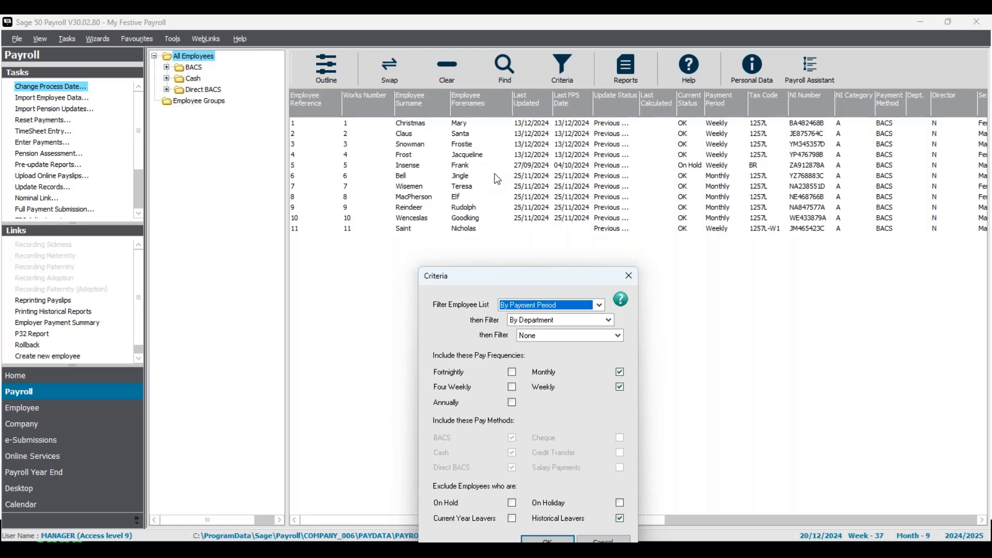
{"action": "left_click_drag", "start_coordinate": [528, 284], "coordinate": [485, 152]}
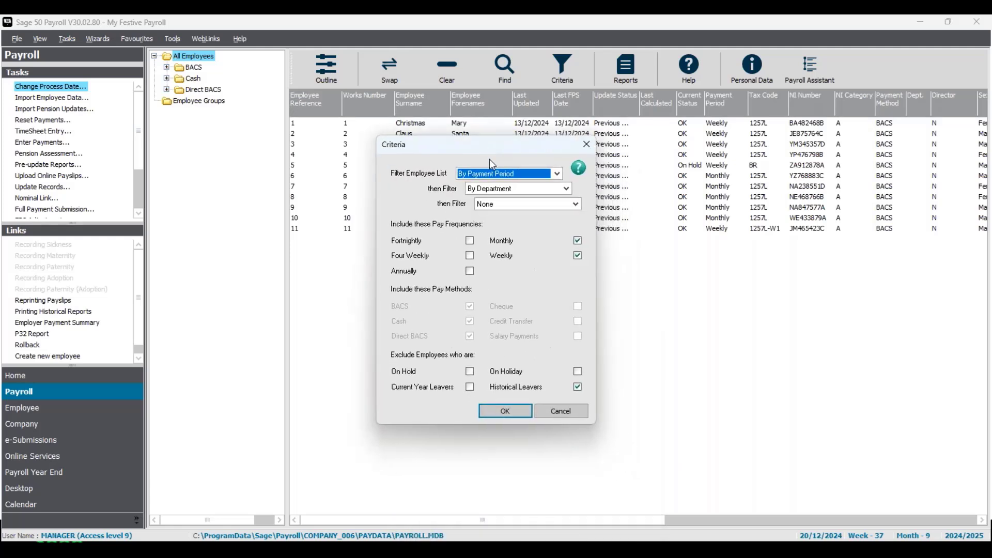
{"action": "left_click", "coordinate": [470, 373]}
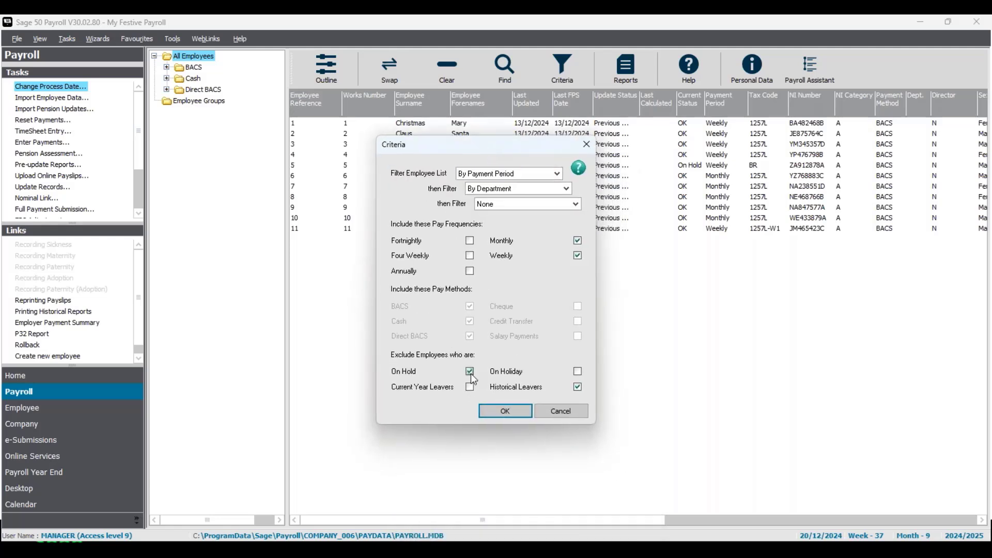
{"action": "left_click", "coordinate": [505, 414]}
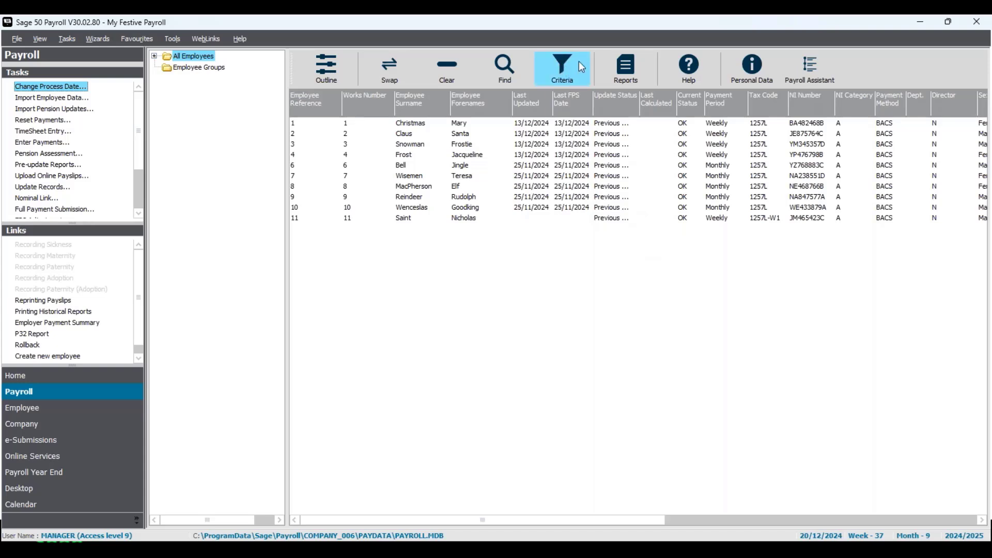
Stop excluding On Hold employees from the list criteria and select the on-hold employee's record.
{"action": "left_click", "coordinate": [560, 68]}
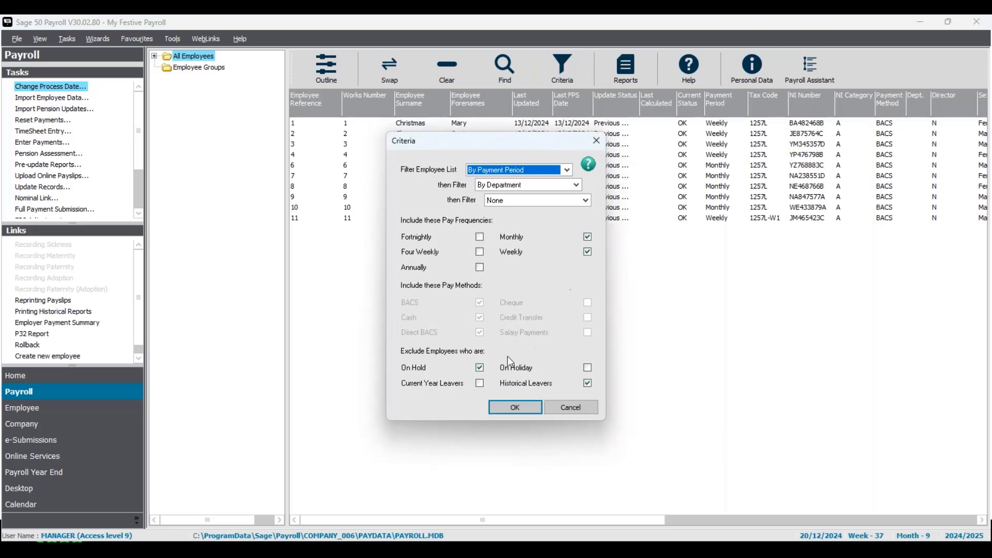
{"action": "left_click", "coordinate": [480, 369]}
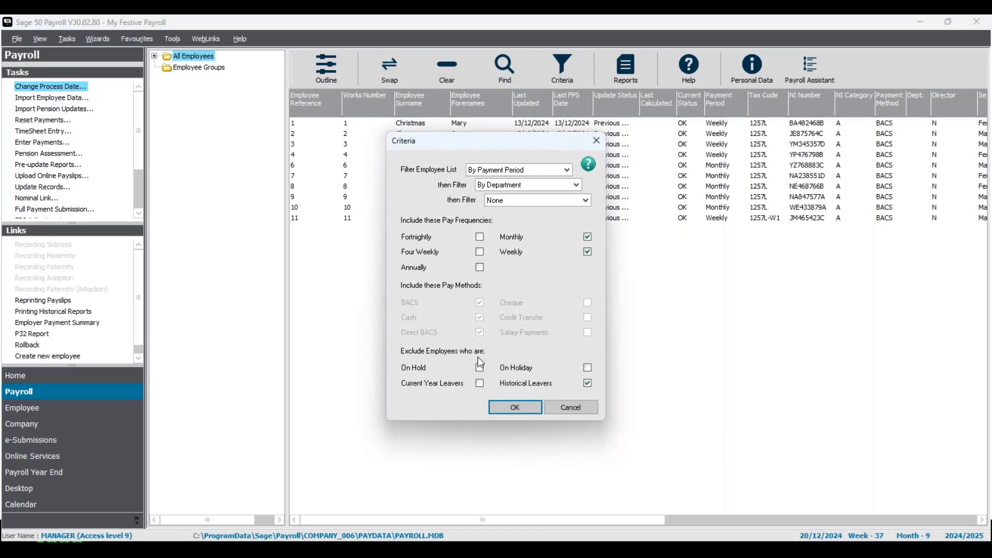
{"action": "left_click", "coordinate": [515, 407]}
{"action": "left_click", "coordinate": [690, 166]}
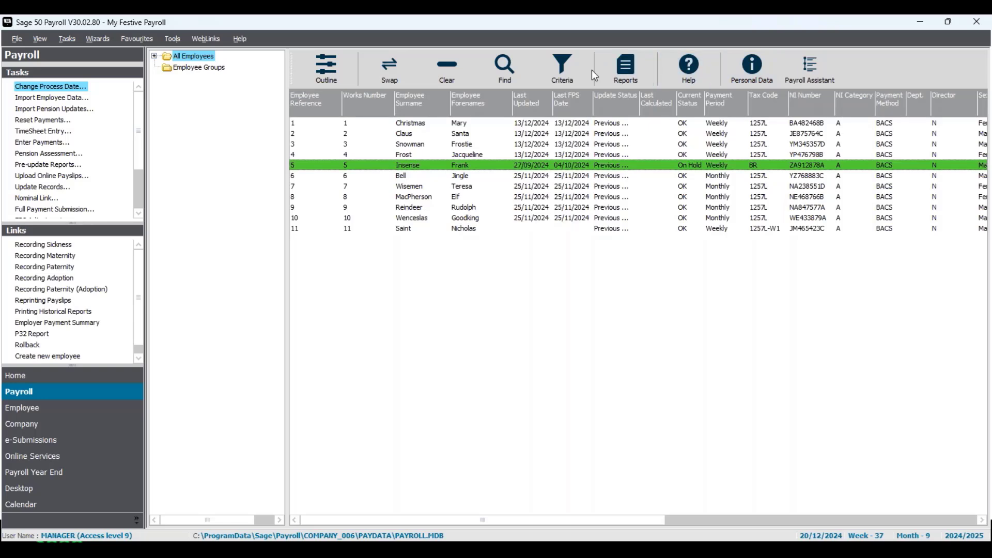
Consult the Criteria help article on customising the payroll desktop and employee list, and keep the current filter criteria.
{"action": "left_click", "coordinate": [571, 71]}
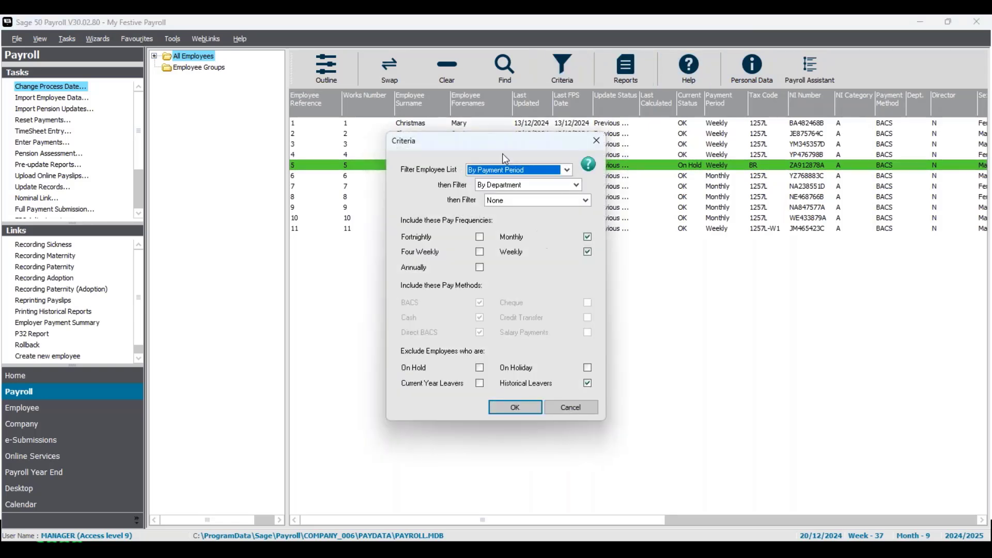
{"action": "left_click_drag", "start_coordinate": [517, 151], "coordinate": [538, 159]}
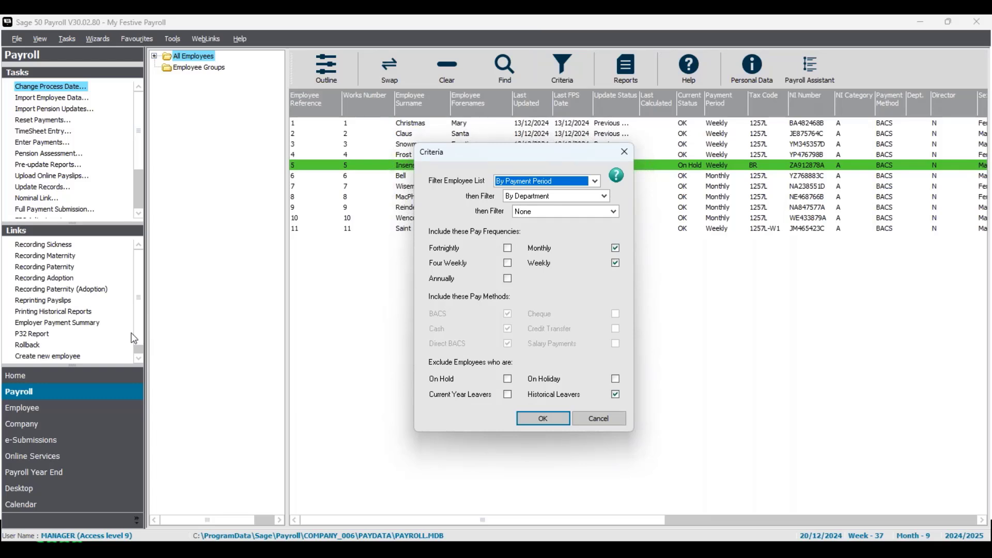
{"action": "left_click", "coordinate": [619, 184]}
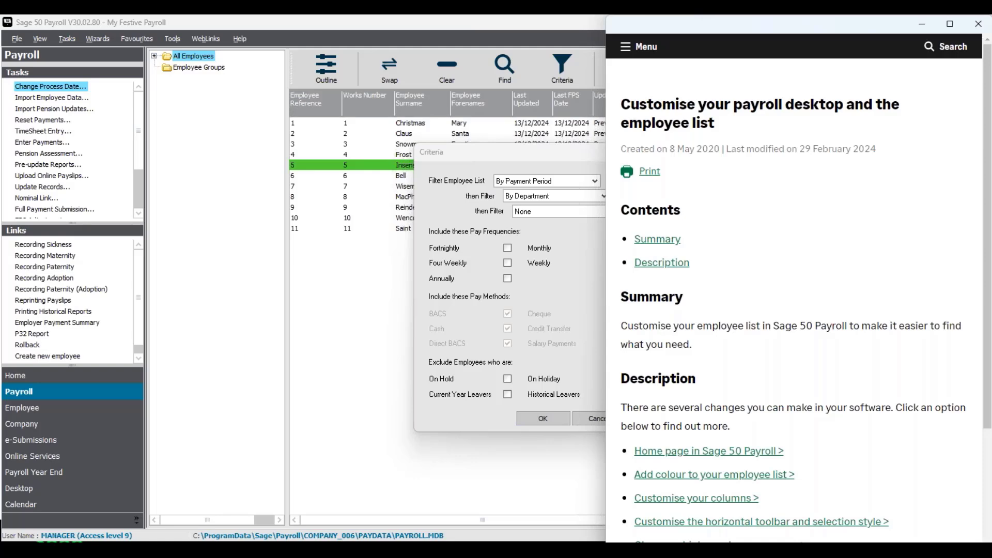
{"action": "scroll", "coordinate": [889, 338], "scroll_direction": "down", "scroll_amount": 3}
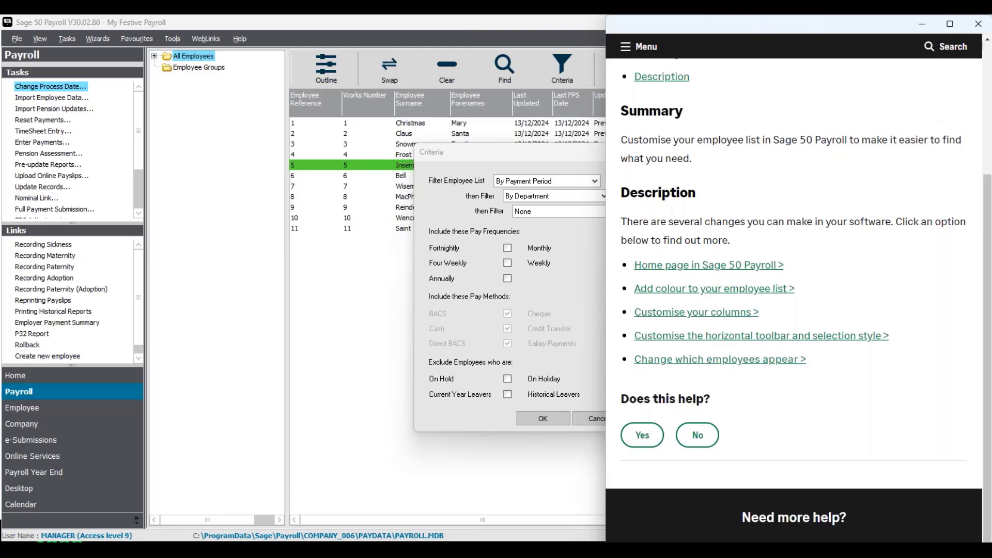
{"action": "left_click", "coordinate": [978, 24]}
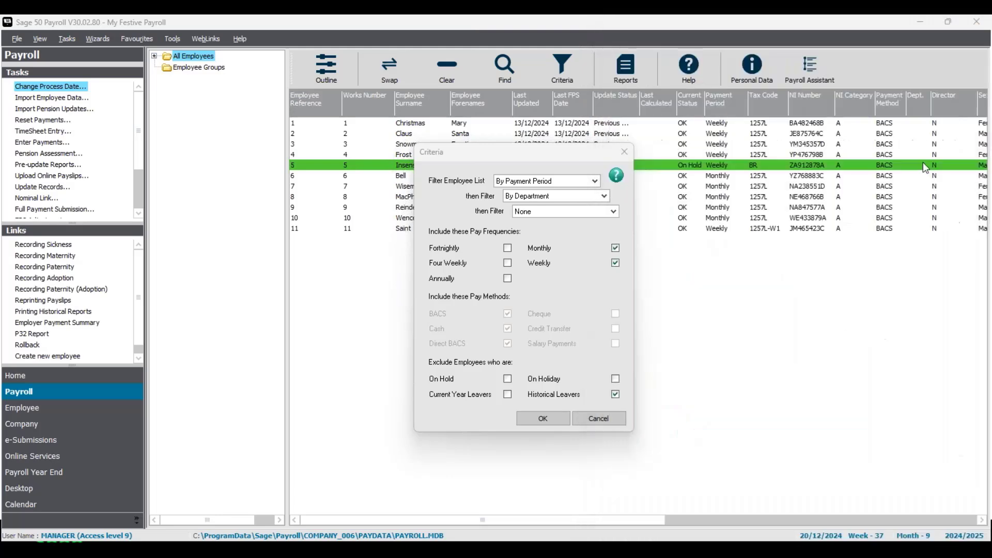
{"action": "left_click", "coordinate": [530, 419]}
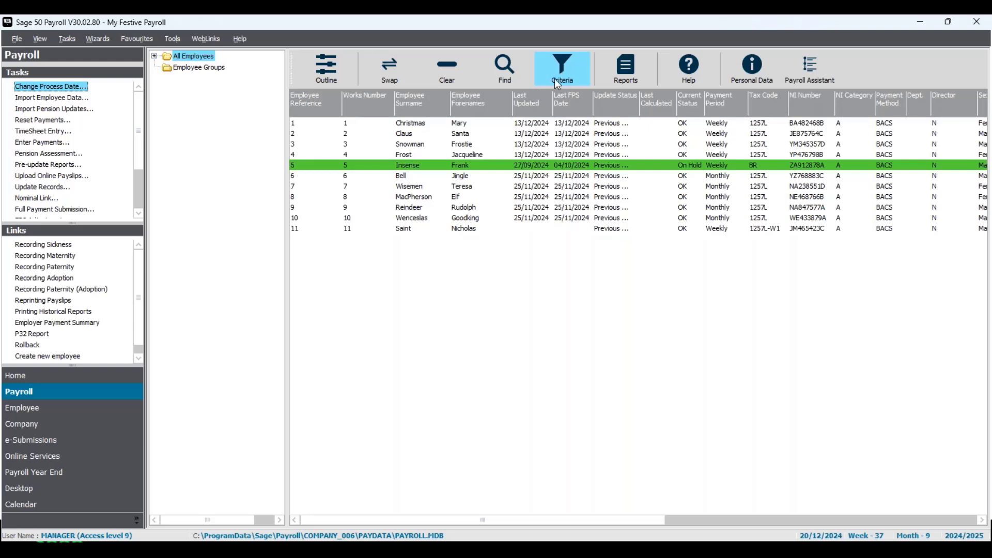
Clear the employee selection and create an employee group named Seasonal Workers that is available to all users.
{"action": "left_click", "coordinate": [443, 69]}
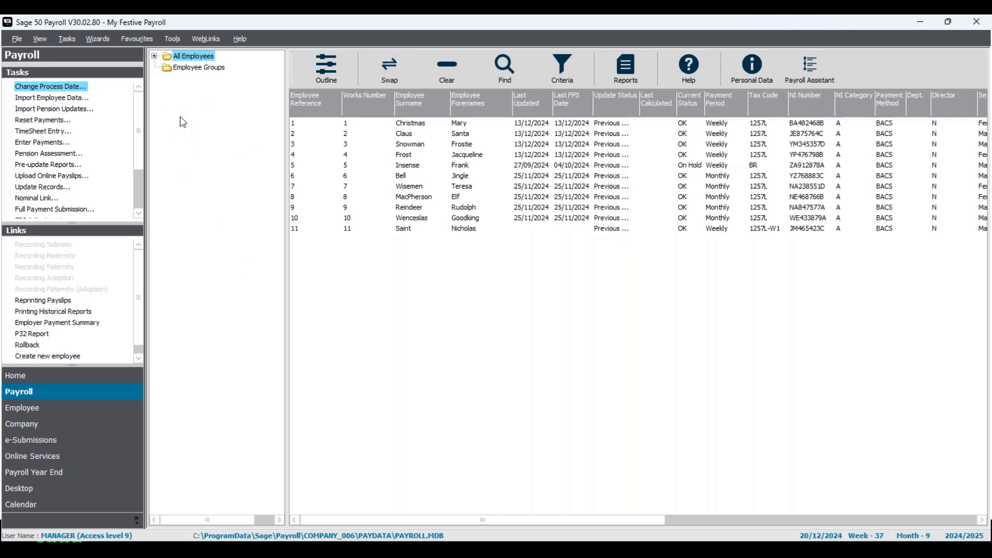
{"action": "left_click", "coordinate": [154, 55]}
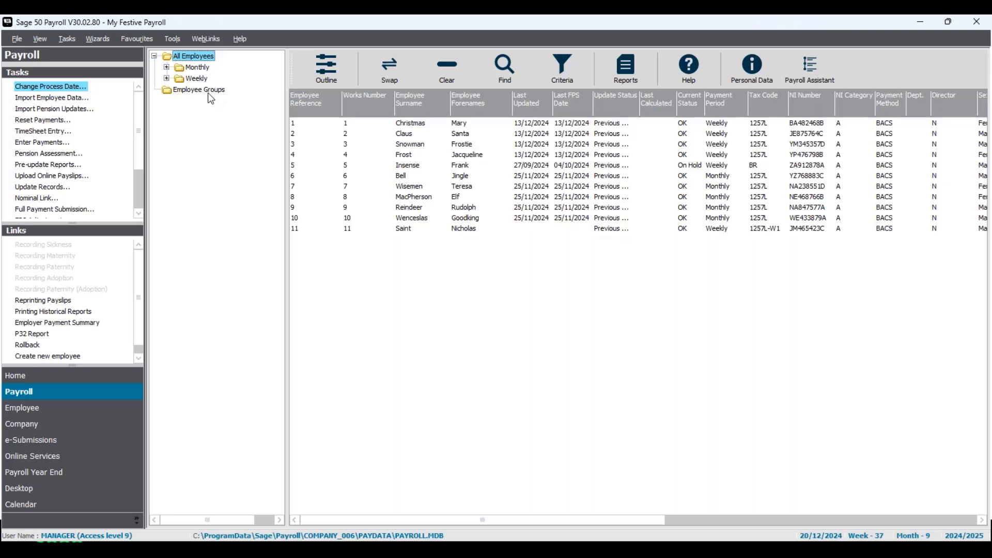
{"action": "right_click", "coordinate": [201, 134]}
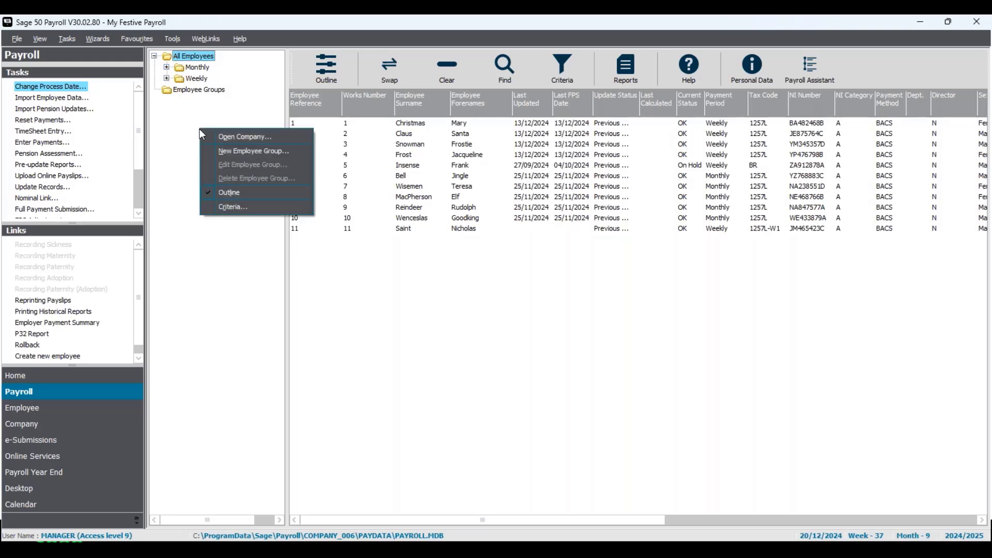
{"action": "left_click", "coordinate": [214, 155]}
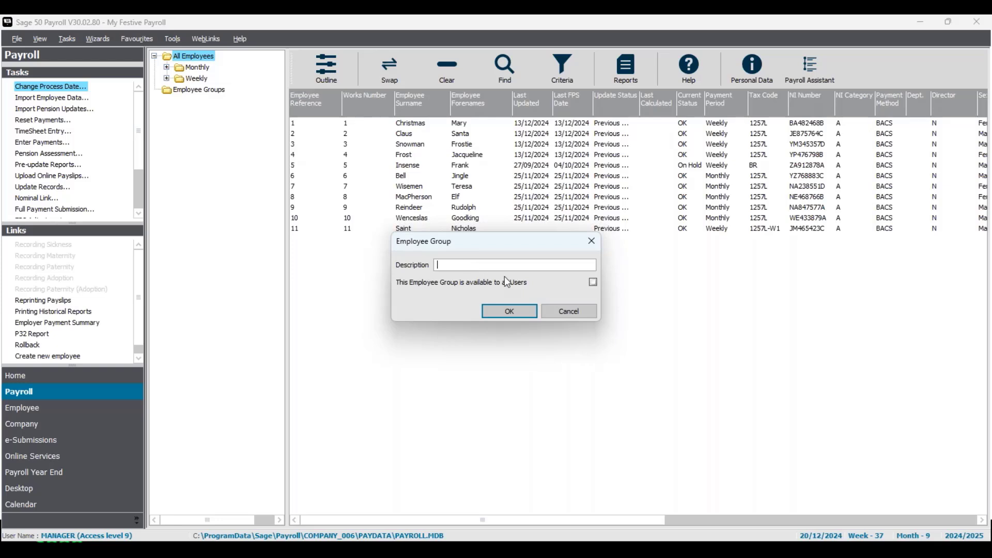
{"action": "type", "text": "Seasonal WOrkers"}
{"action": "left_click", "coordinate": [594, 285]}
{"action": "left_click", "coordinate": [525, 320]}
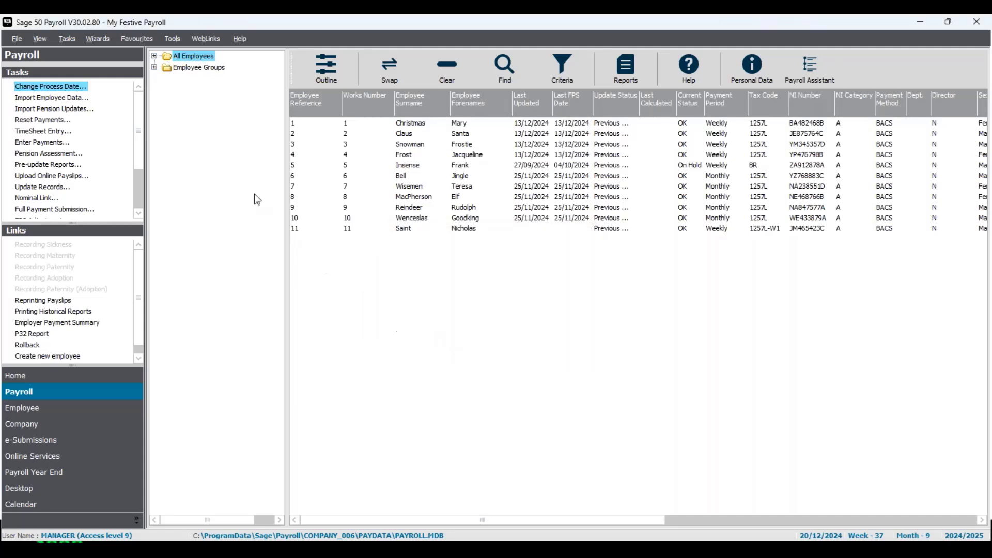
View the members of the Seasonal Workers group and return to the All Employees list.
{"action": "left_click", "coordinate": [155, 67]}
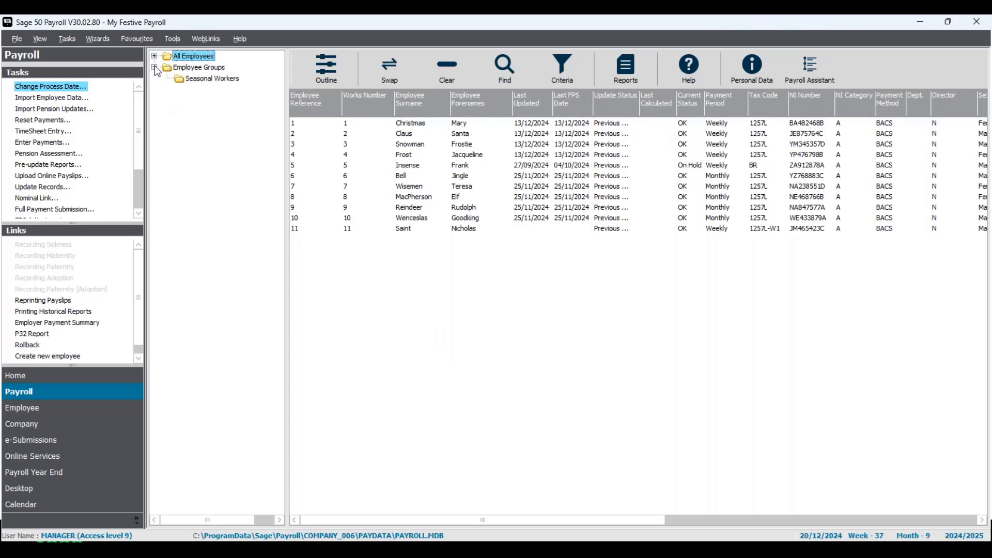
{"action": "left_click", "coordinate": [212, 80]}
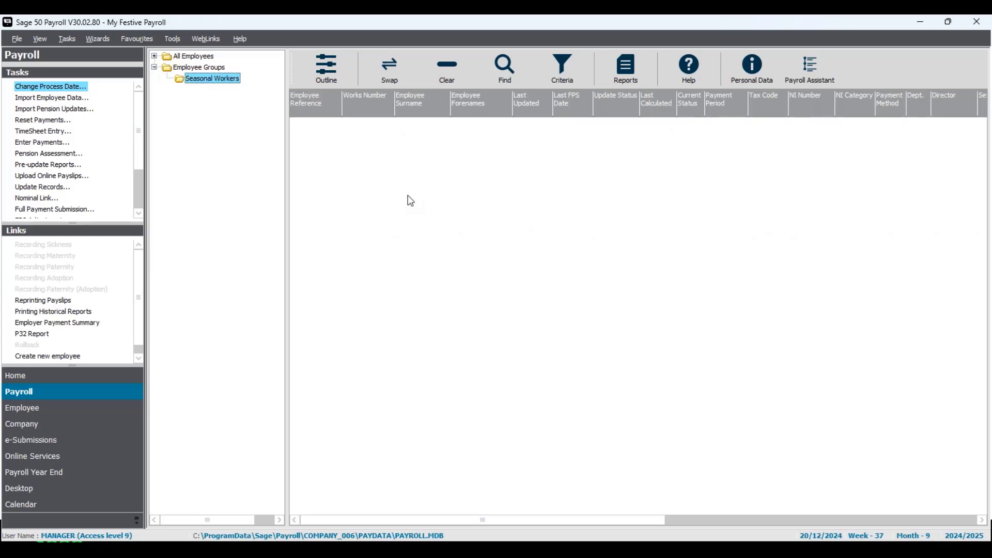
{"action": "left_click", "coordinate": [201, 58]}
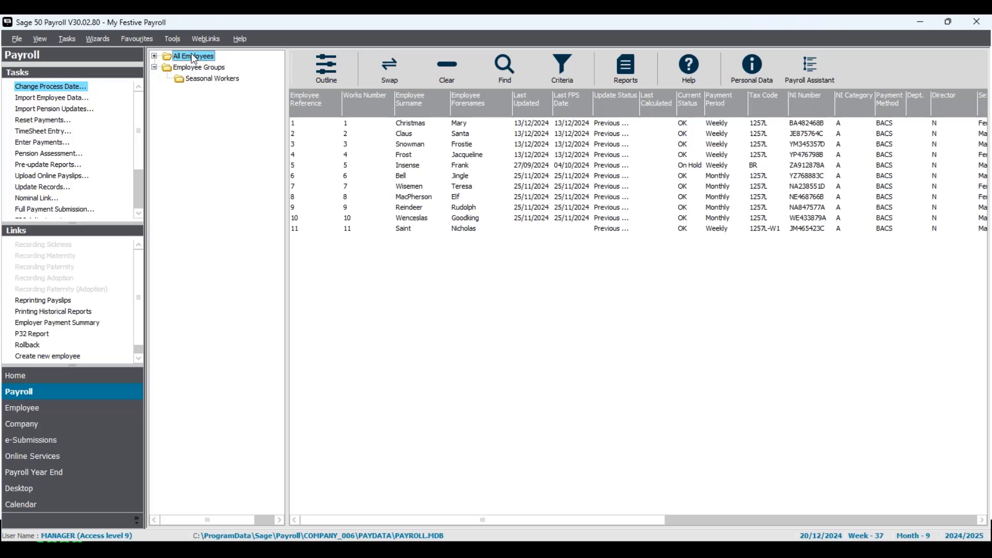
Assign the first, fifth and eighth listed employees to the Seasonal Workers group and clear the selection.
{"action": "left_click", "coordinate": [448, 124]}
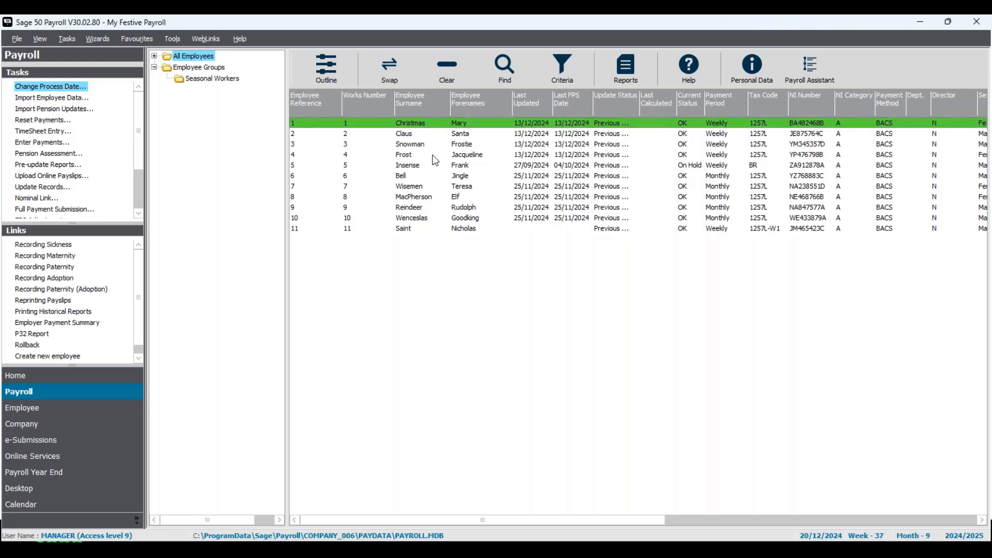
{"action": "left_click", "coordinate": [425, 166], "text": "ctrl"}
{"action": "left_click", "coordinate": [408, 198], "text": "ctrl"}
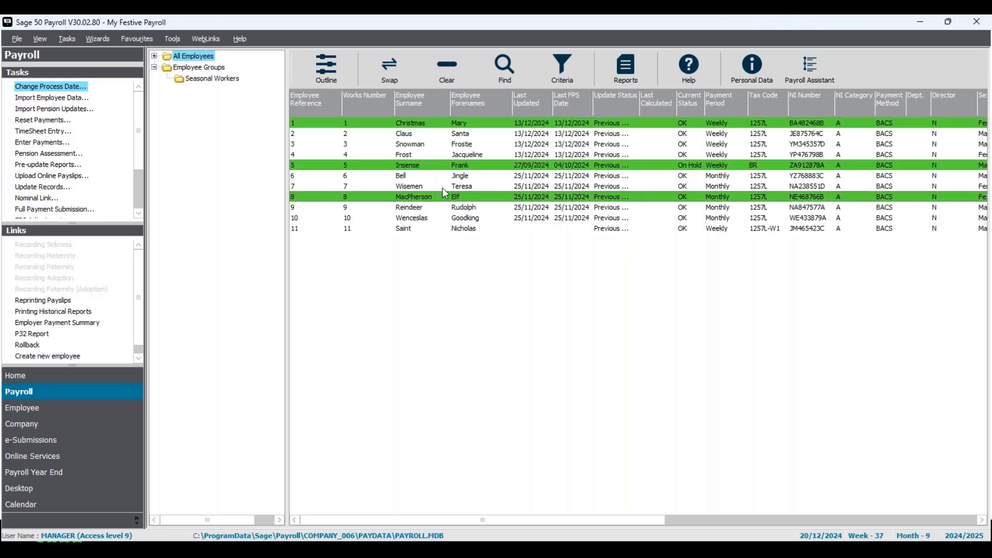
{"action": "right_click", "coordinate": [470, 202]}
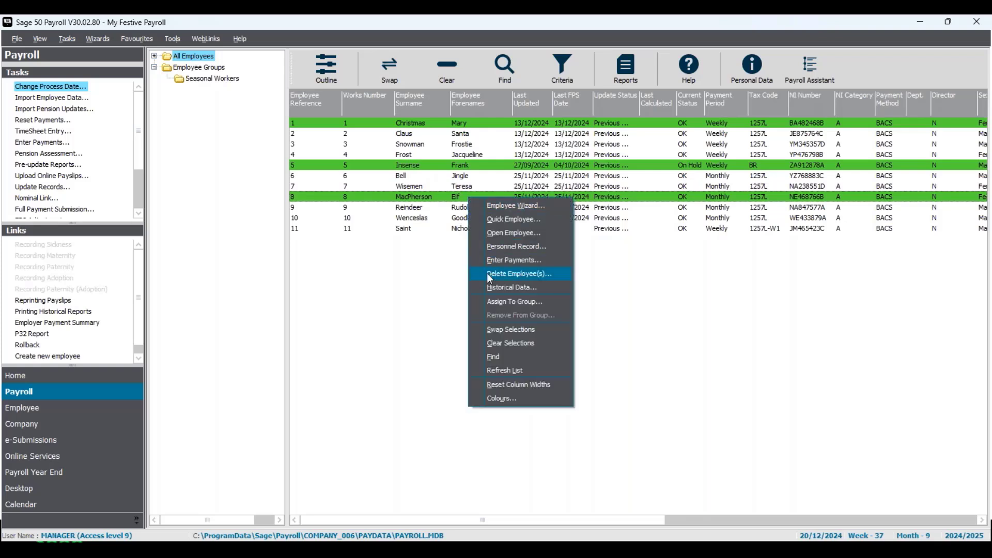
{"action": "left_click", "coordinate": [489, 308]}
{"action": "left_click", "coordinate": [390, 237]}
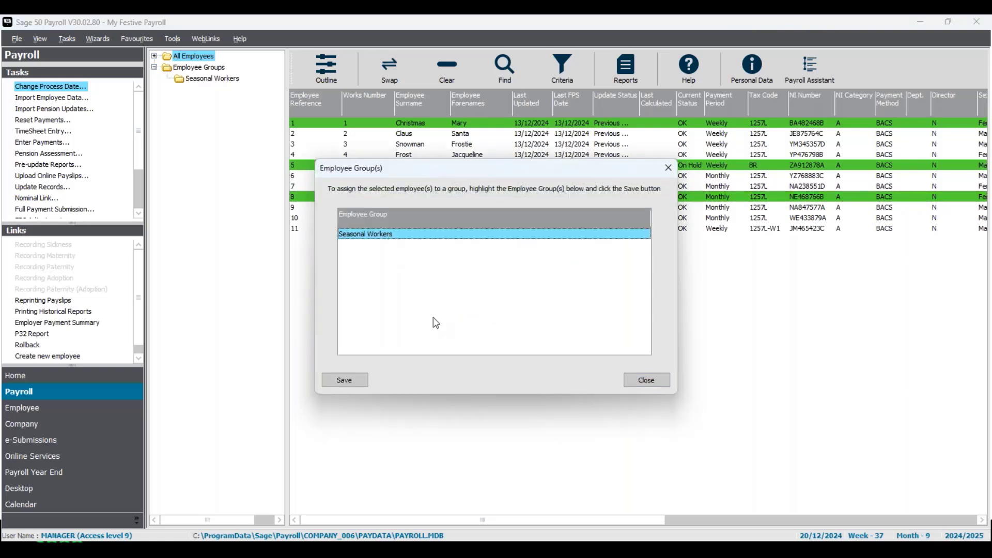
{"action": "left_click", "coordinate": [345, 382]}
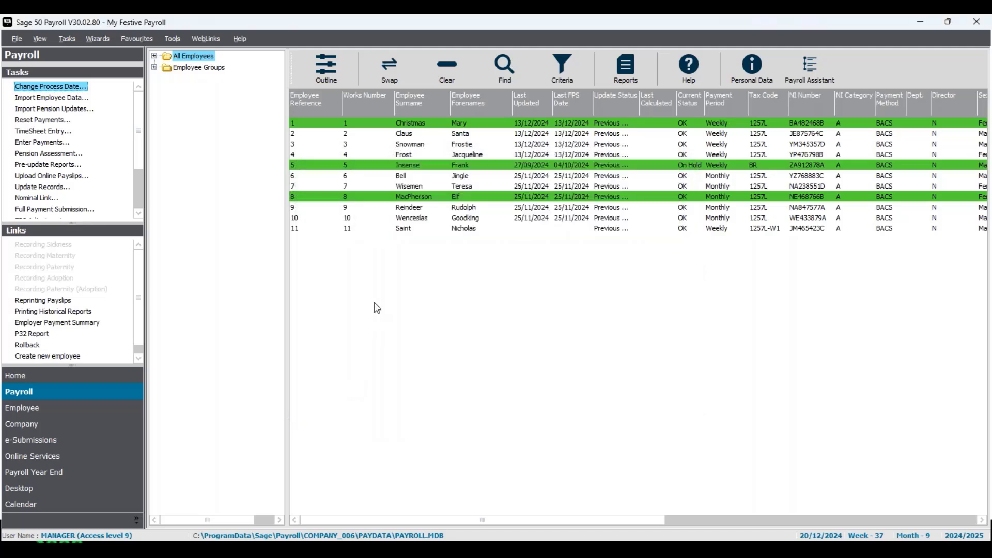
{"action": "left_click", "coordinate": [440, 79]}
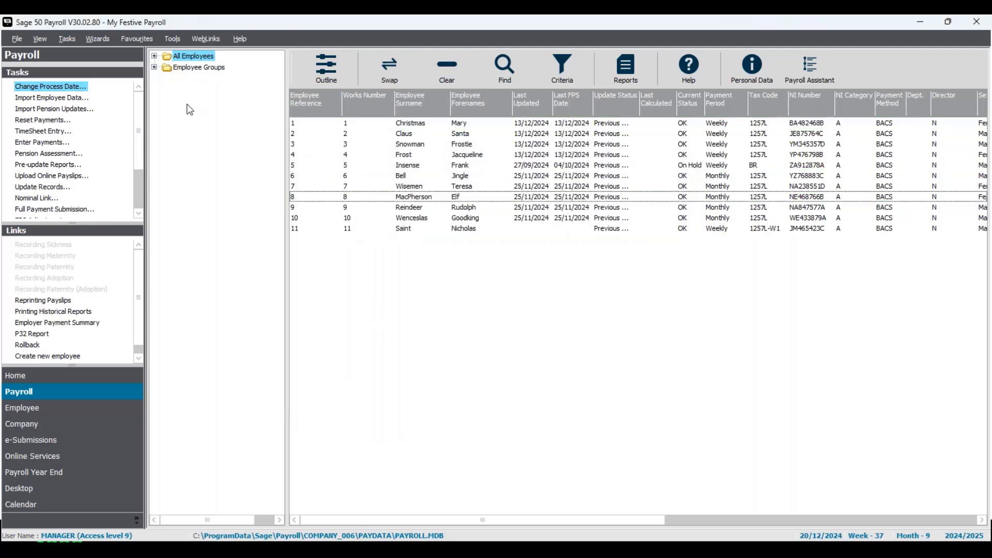
Check the Seasonal Workers group's members, highlight all of them and clear the highlighting.
{"action": "left_click", "coordinate": [154, 67]}
{"action": "left_click", "coordinate": [197, 82]}
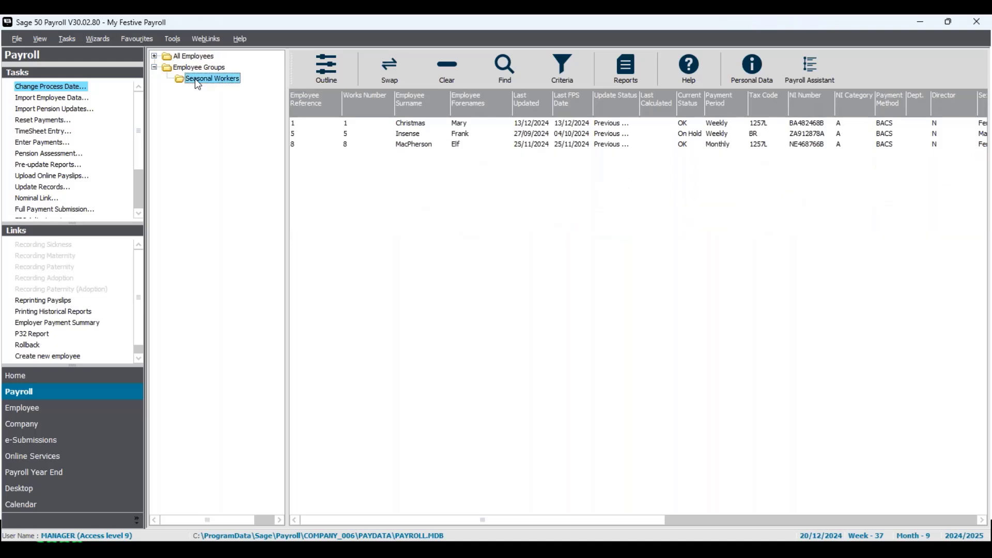
{"action": "left_click_drag", "start_coordinate": [470, 124], "coordinate": [465, 146]}
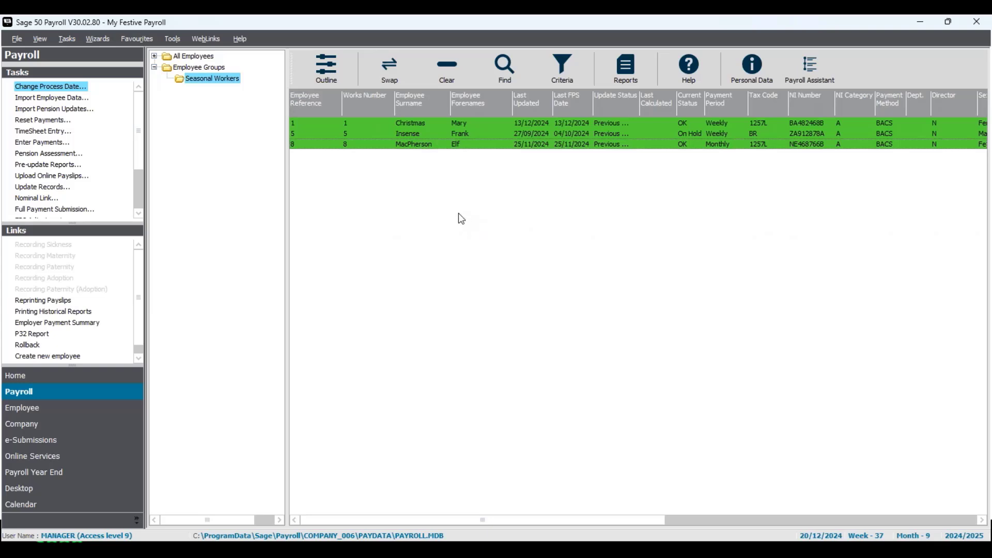
{"action": "left_click", "coordinate": [447, 75]}
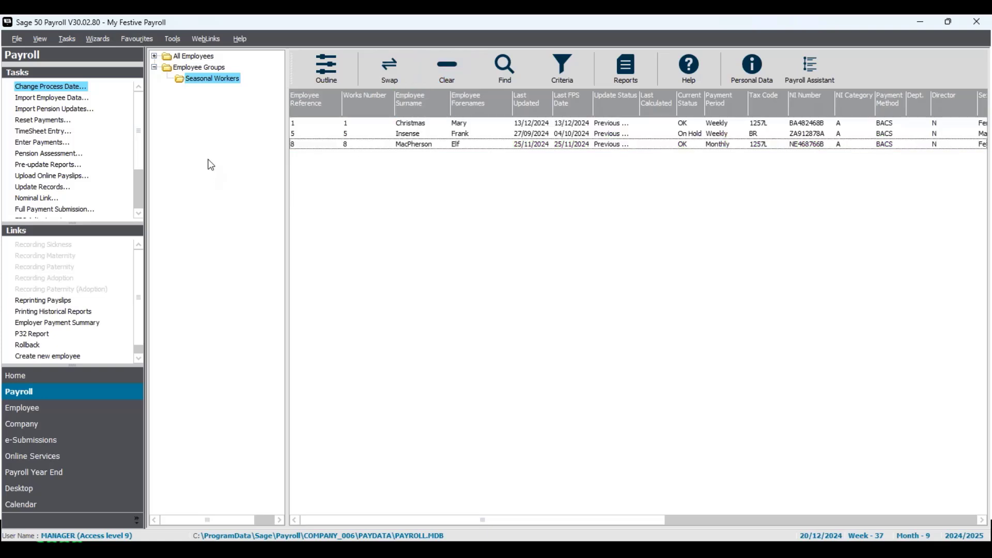
Create an employee group named Part-time that is available to all users.
{"action": "right_click", "coordinate": [204, 130]}
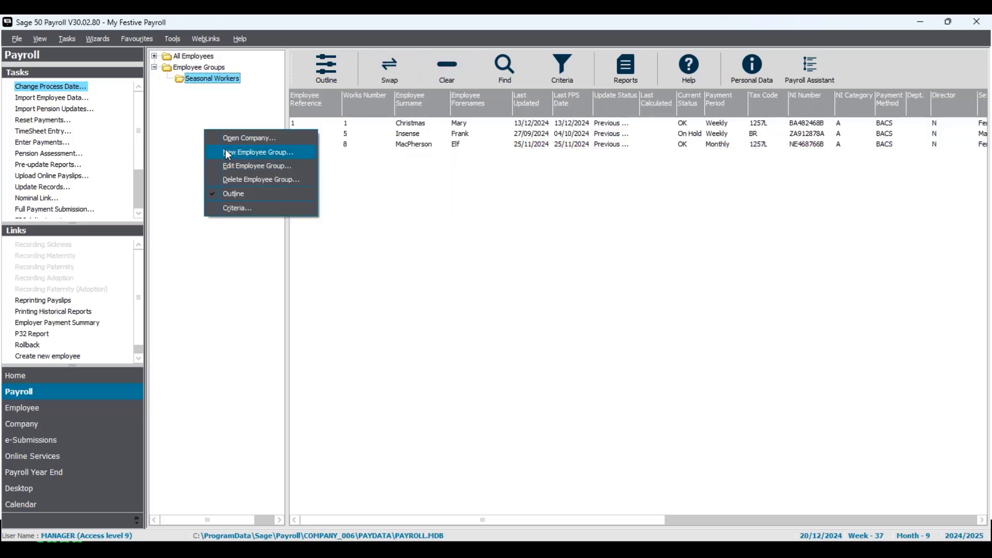
{"action": "left_click", "coordinate": [226, 152]}
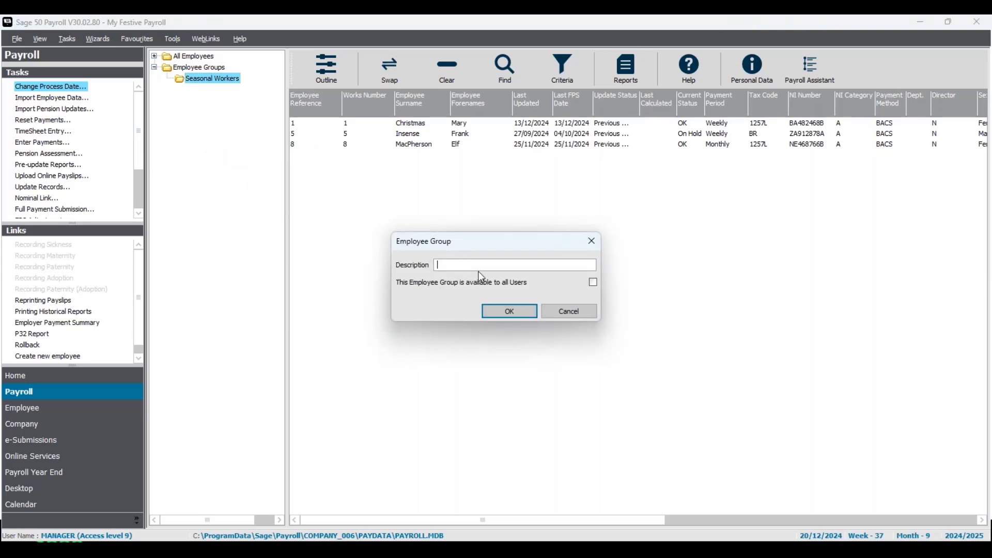
{"action": "type", "text": "Part-time"}
{"action": "left_click", "coordinate": [593, 283]}
{"action": "left_click", "coordinate": [527, 313]}
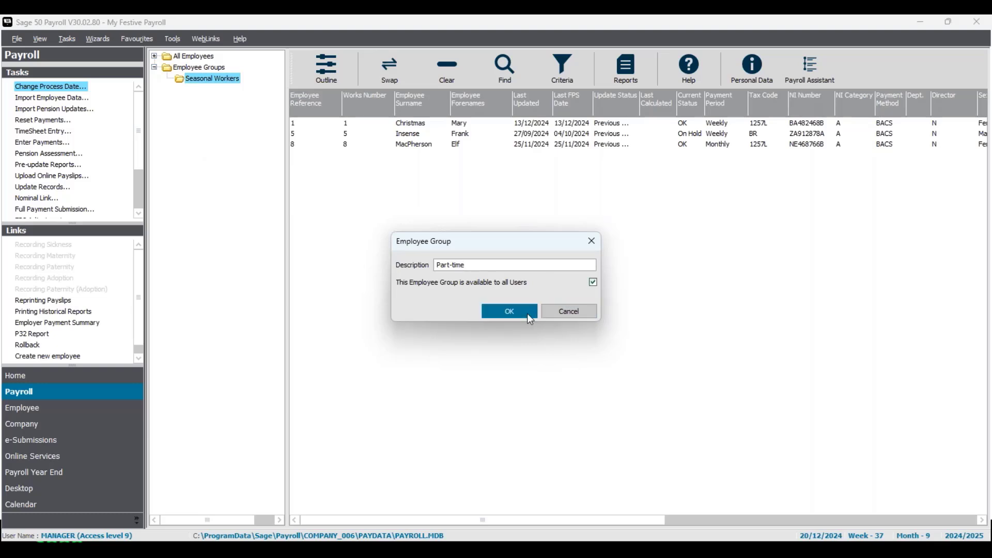
Assign the sixth, seventh, ninth and tenth employees in All Employees to the Part-time group, expand Employee Groups and clear the selection.
{"action": "left_click", "coordinate": [205, 60]}
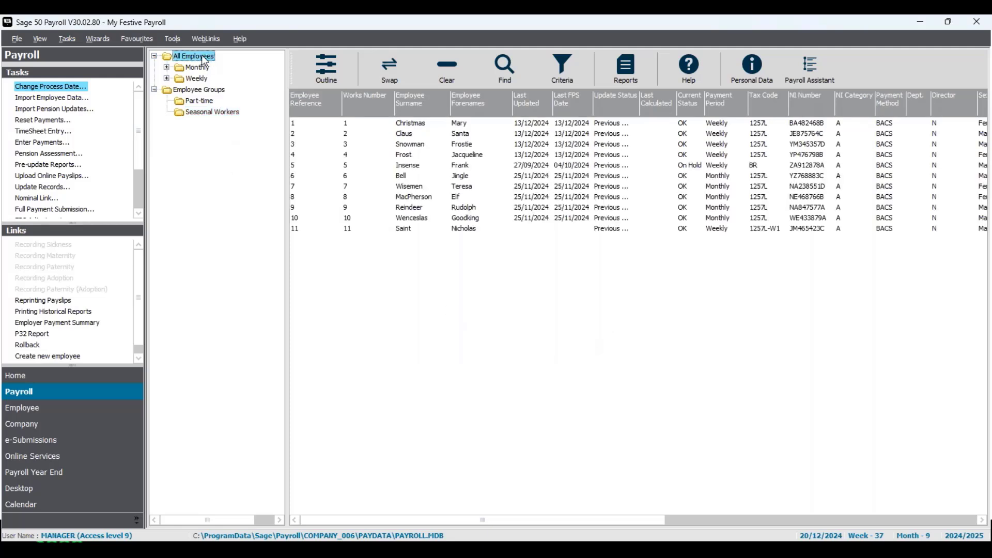
{"action": "left_click", "coordinate": [408, 177]}
{"action": "left_click", "coordinate": [409, 186], "text": "ctrl"}
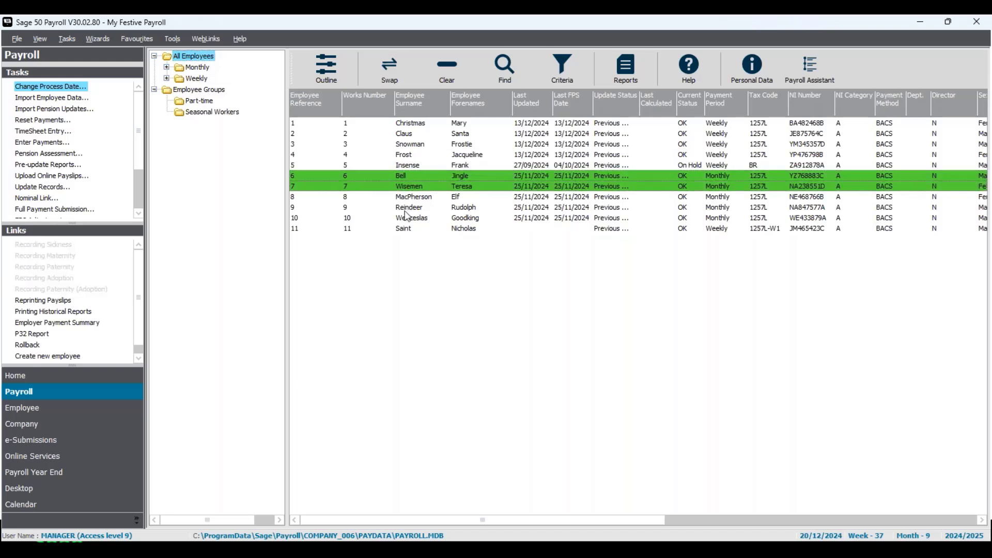
{"action": "left_click", "coordinate": [408, 209], "text": "ctrl"}
{"action": "left_click", "coordinate": [411, 219], "text": "ctrl"}
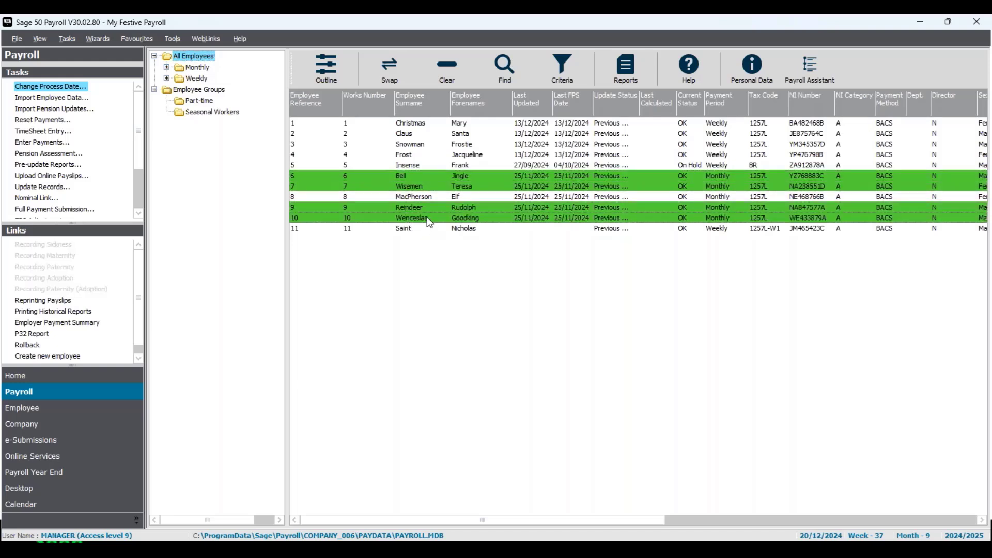
{"action": "right_click", "coordinate": [428, 219]}
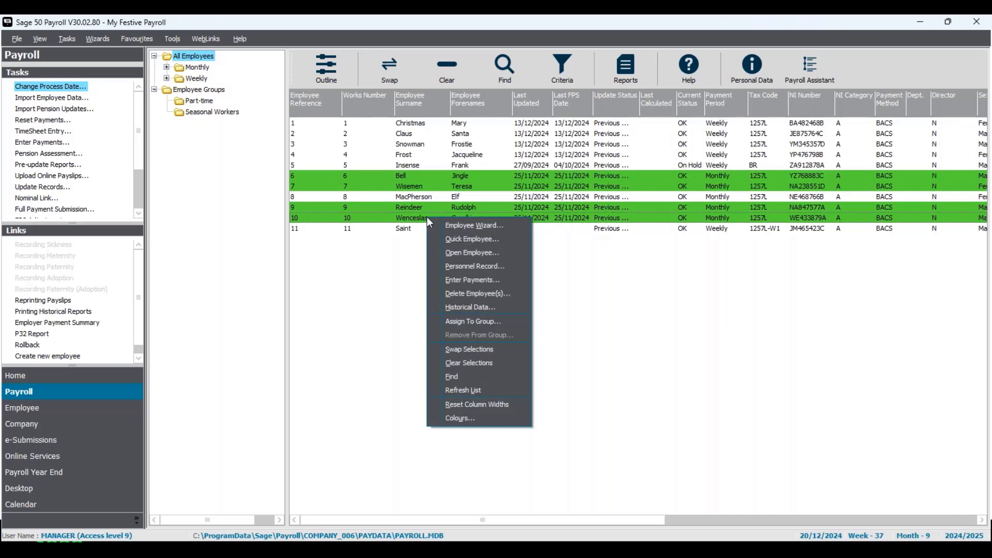
{"action": "left_click", "coordinate": [446, 322]}
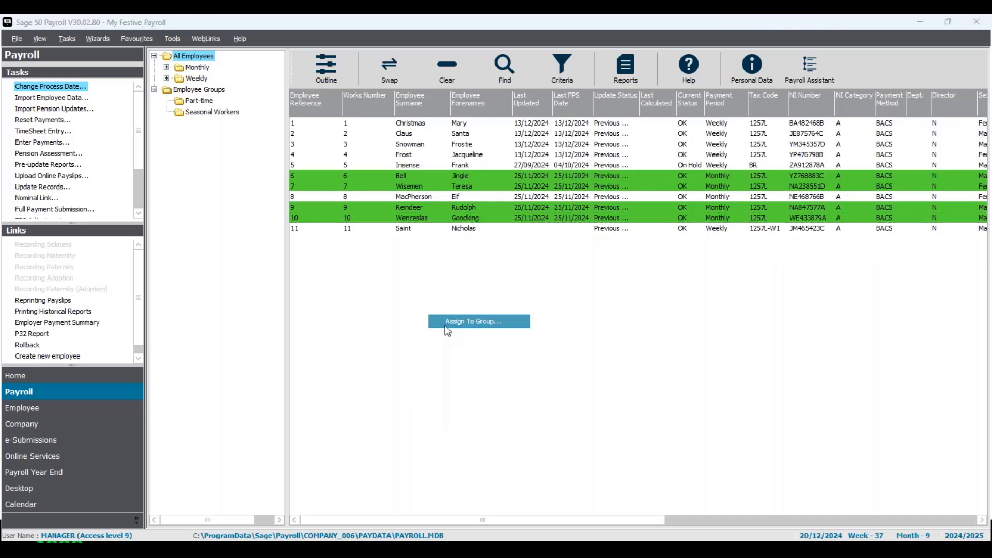
{"action": "left_click", "coordinate": [359, 245]}
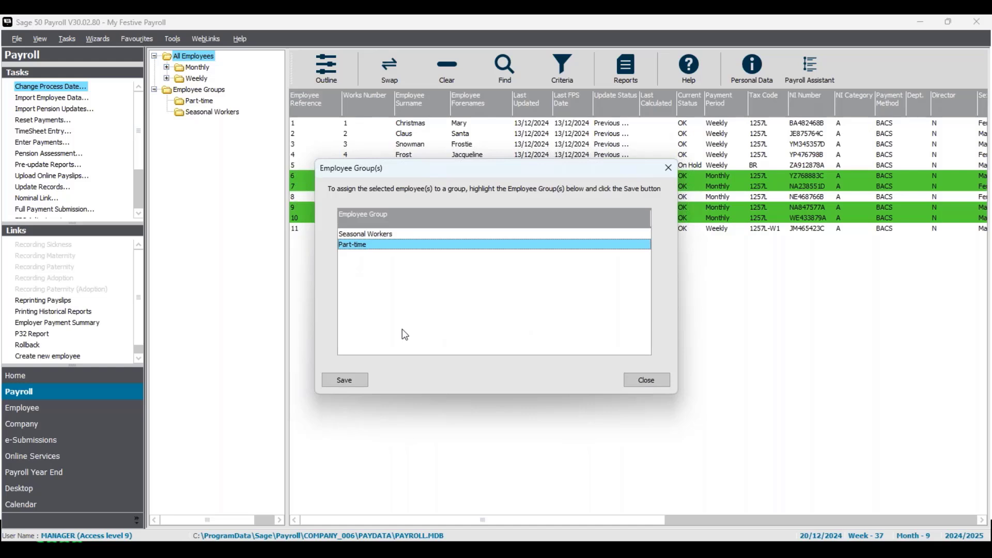
{"action": "left_click", "coordinate": [364, 380]}
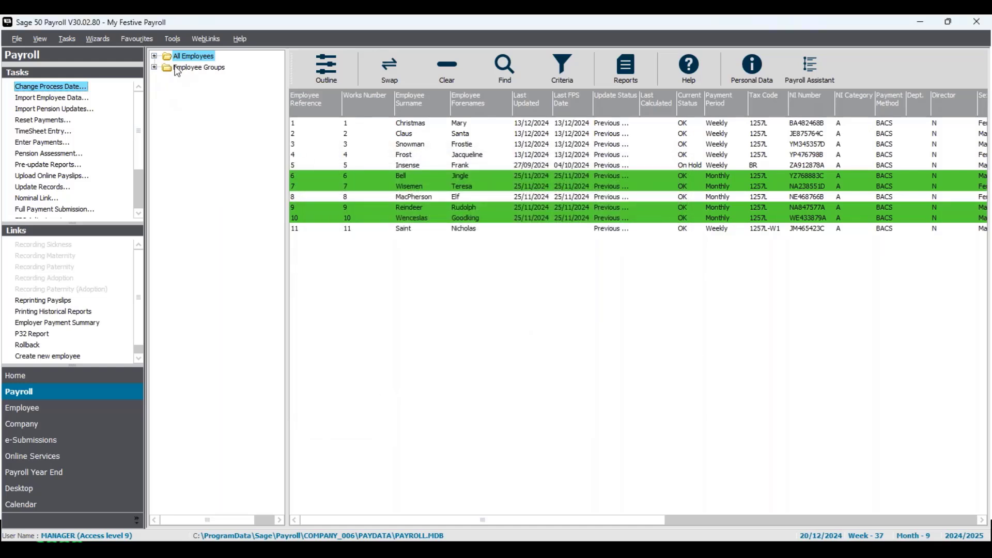
{"action": "left_click", "coordinate": [154, 67]}
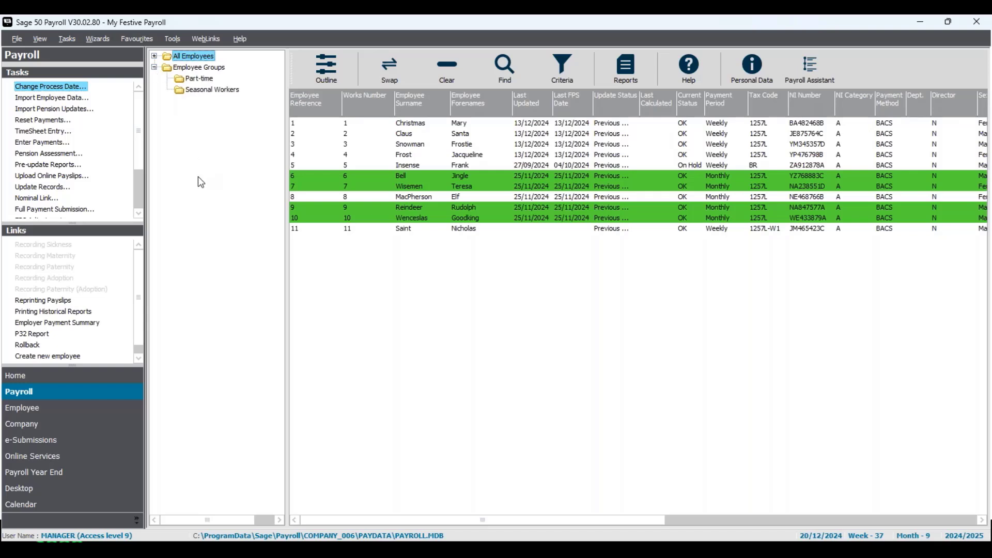
{"action": "left_click", "coordinate": [443, 74]}
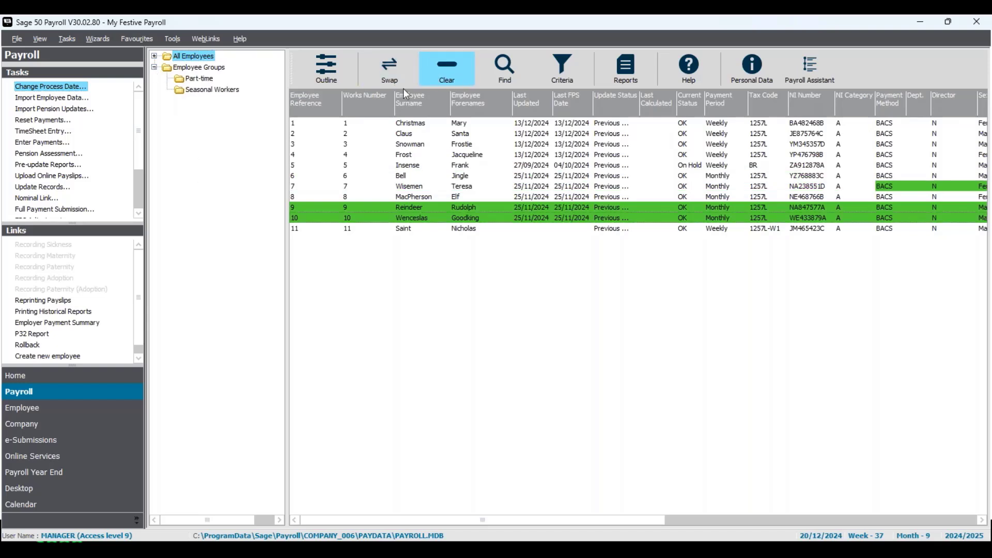
Collapse the Employee Groups folder in the employee tree.
{"action": "left_click", "coordinate": [155, 68]}
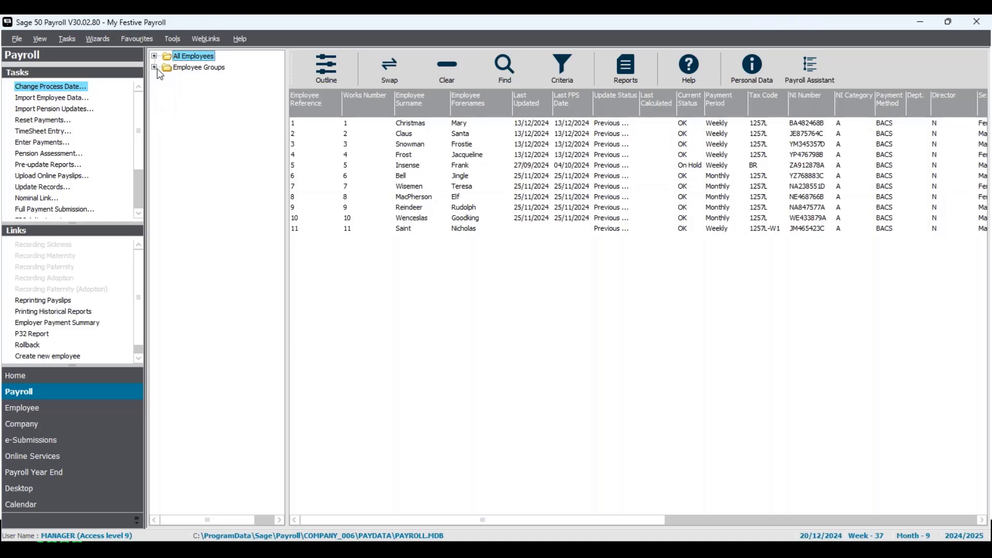
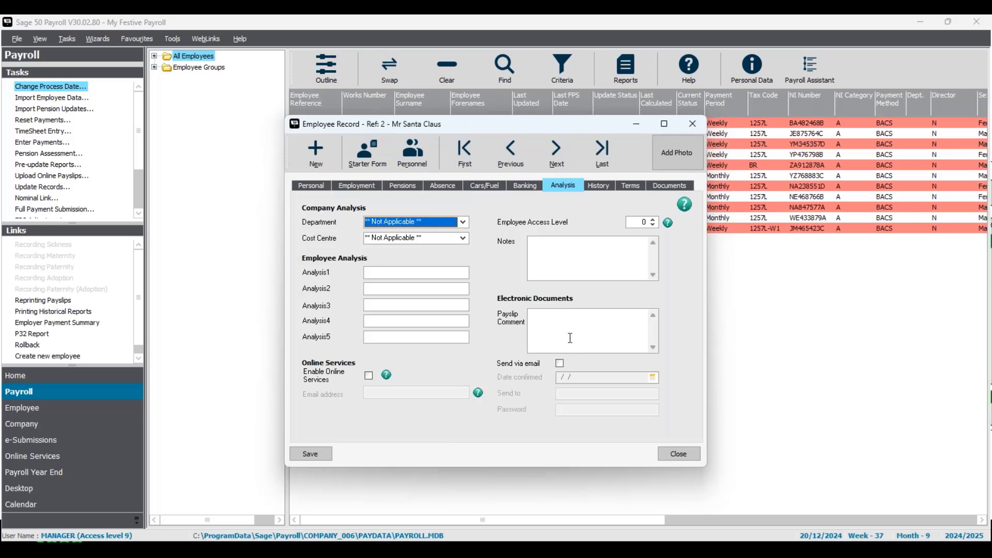
Enter the payslip comment "Merry Christmas Santa! Thank you for your hard work!" in employee 2's record, save it and close the record.
{"action": "left_click", "coordinate": [567, 327]}
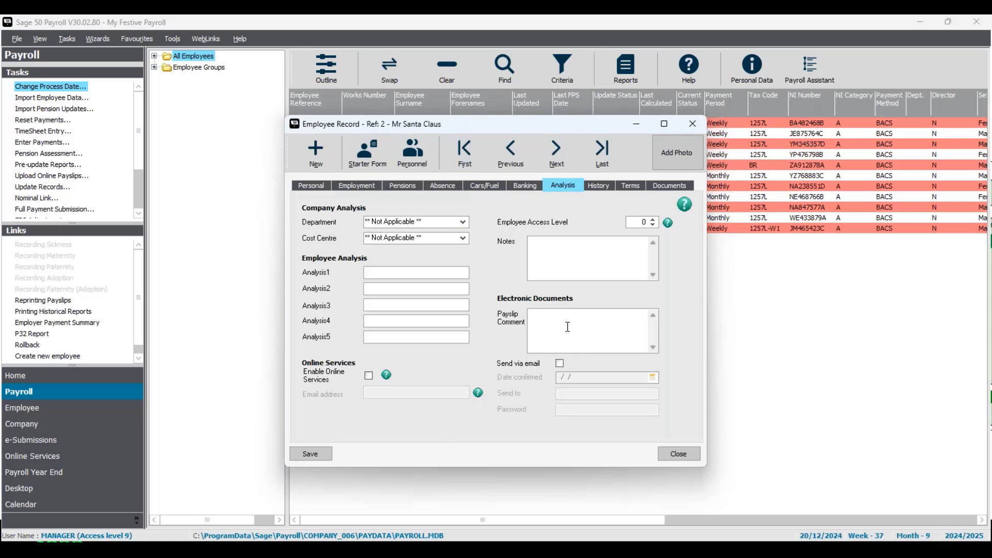
{"action": "type", "text": "Merry Christmas Santa! Thank you for your hard work!"}
{"action": "left_click", "coordinate": [313, 459]}
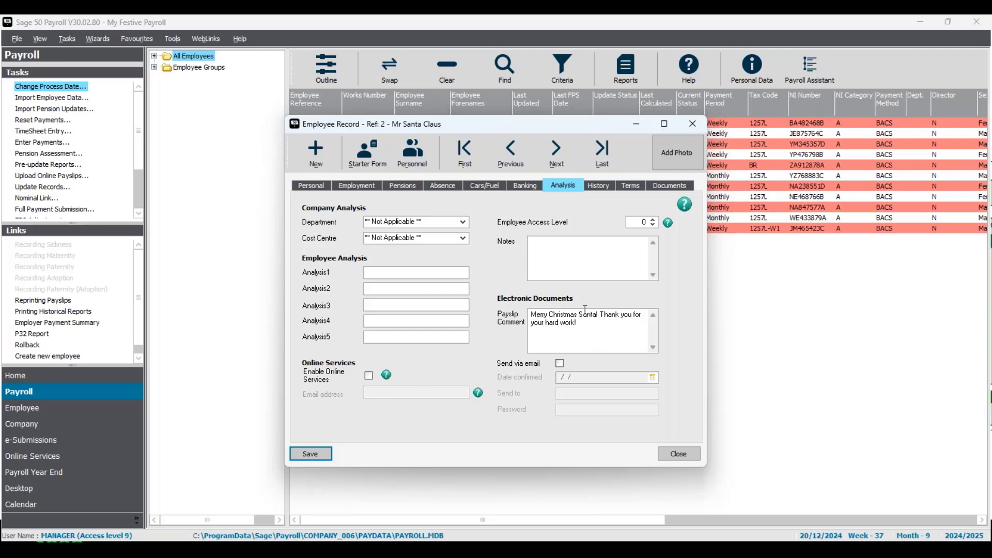
{"action": "left_click", "coordinate": [315, 454]}
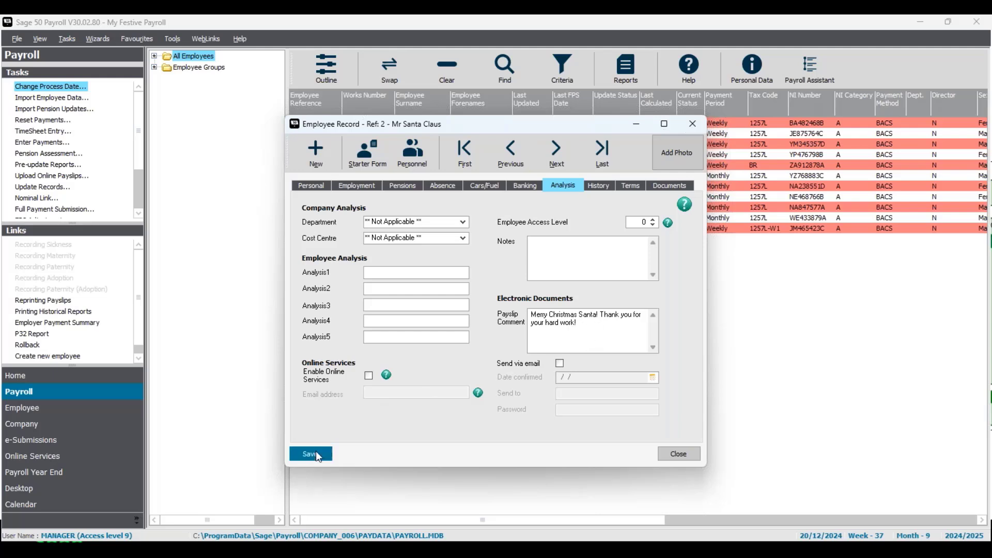
{"action": "left_click", "coordinate": [684, 460]}
Open the pre-update reports for the second listed employee and preview the Laser (2 per A4 sheet) payslip.
{"action": "left_click", "coordinate": [452, 132]}
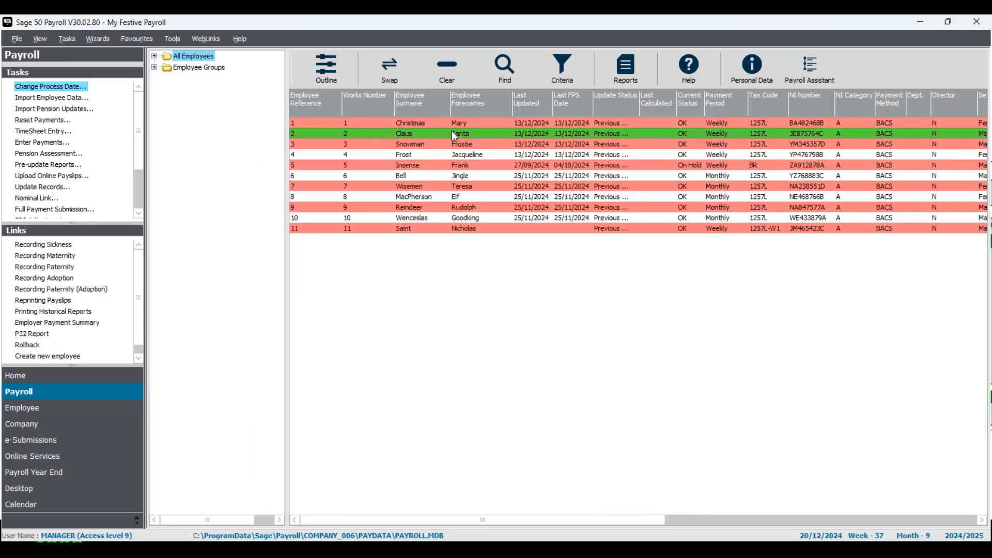
{"action": "left_click", "coordinate": [57, 166]}
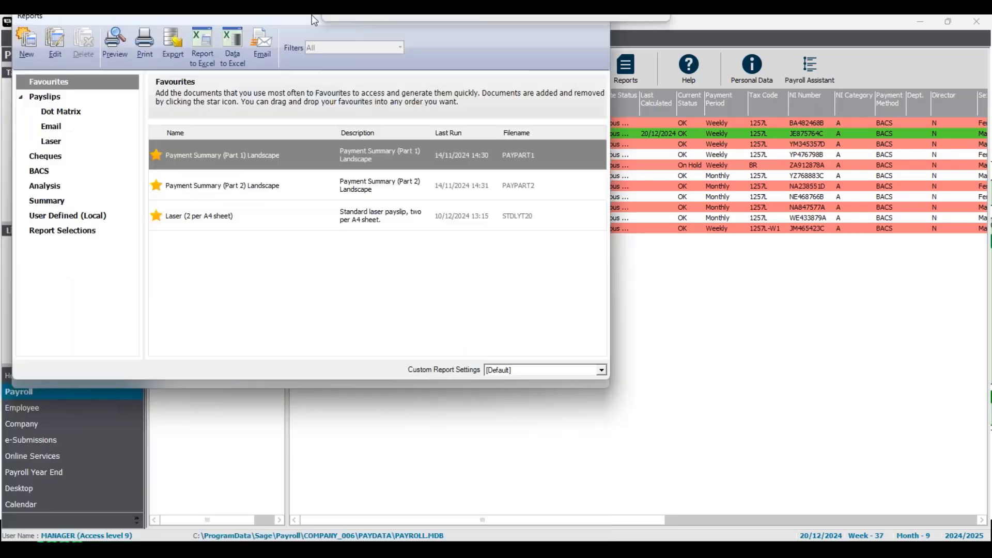
{"action": "double_click", "coordinate": [311, 15]}
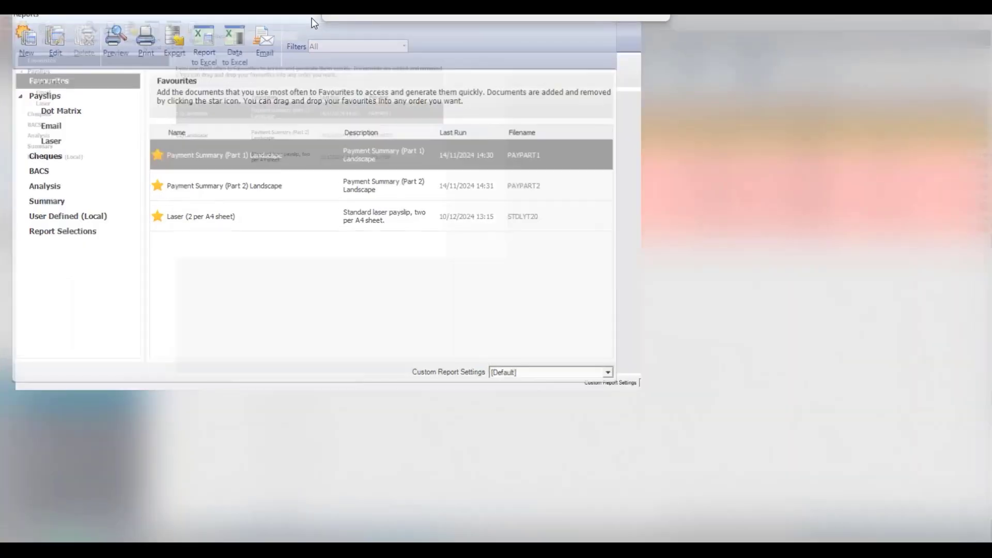
{"action": "left_click", "coordinate": [282, 211]}
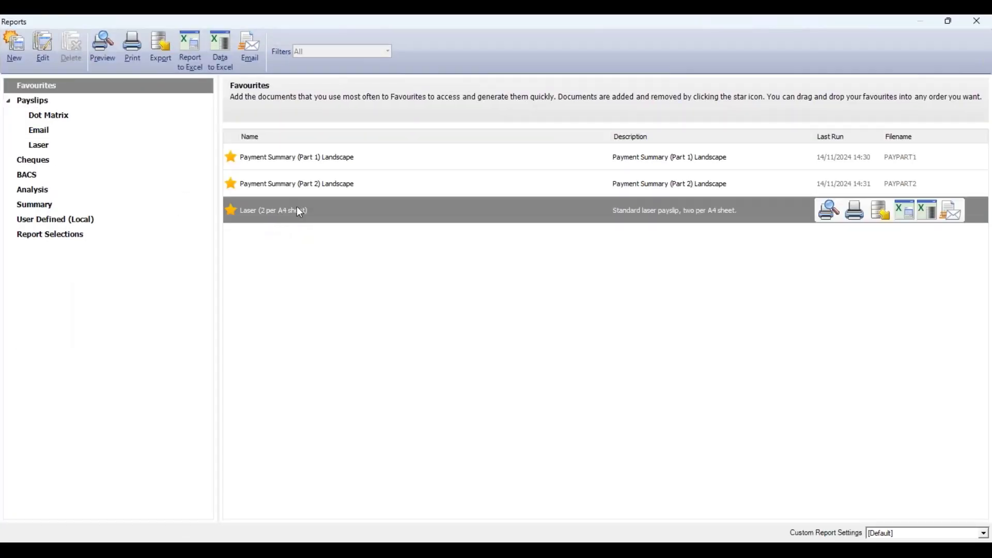
{"action": "left_click", "coordinate": [56, 145]}
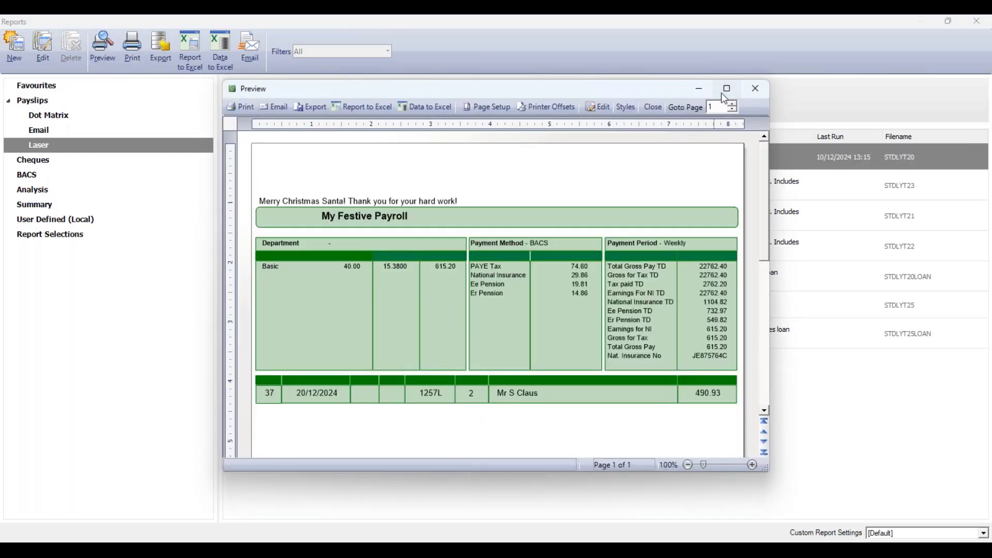
Enlarge the payslip preview to check the comment above the company name, and close the preview and the reports.
{"action": "left_click", "coordinate": [728, 88]}
{"action": "left_click", "coordinate": [974, 535]}
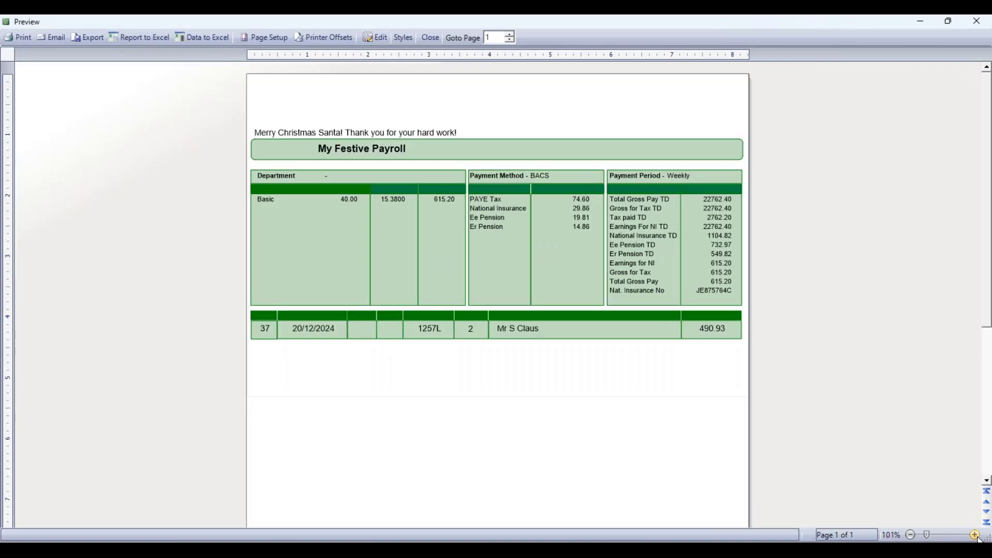
{"action": "left_click", "coordinate": [975, 535]}
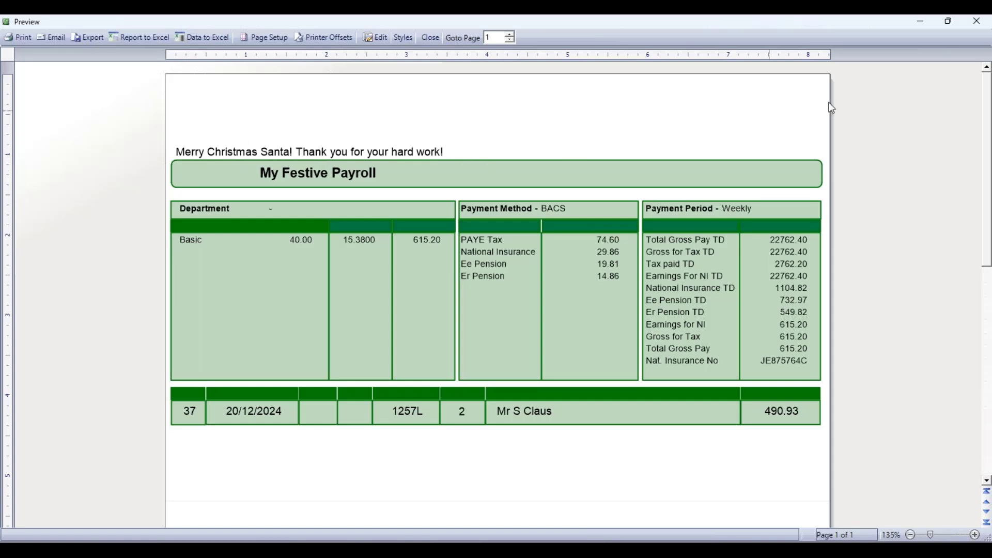
{"action": "left_click", "coordinate": [976, 21]}
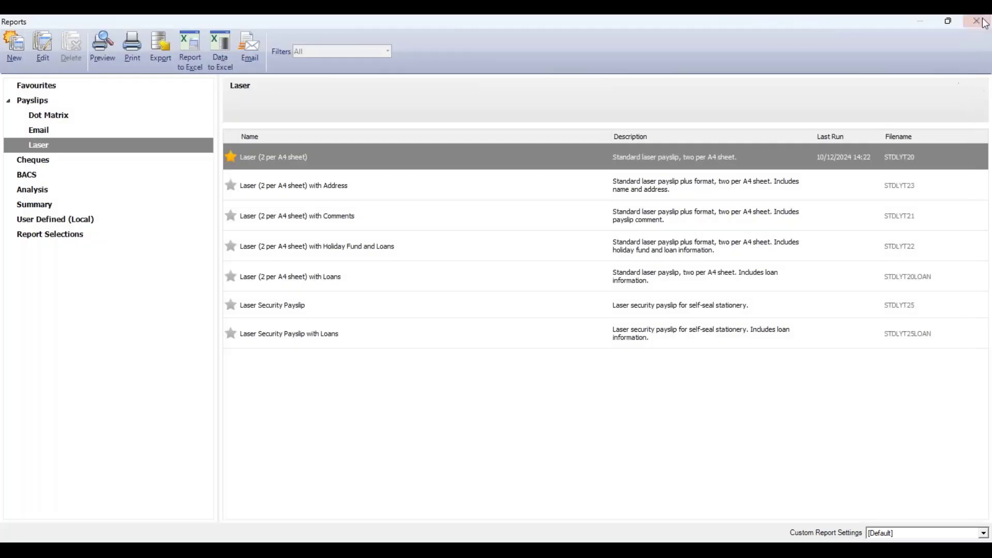
{"action": "left_click", "coordinate": [982, 22]}
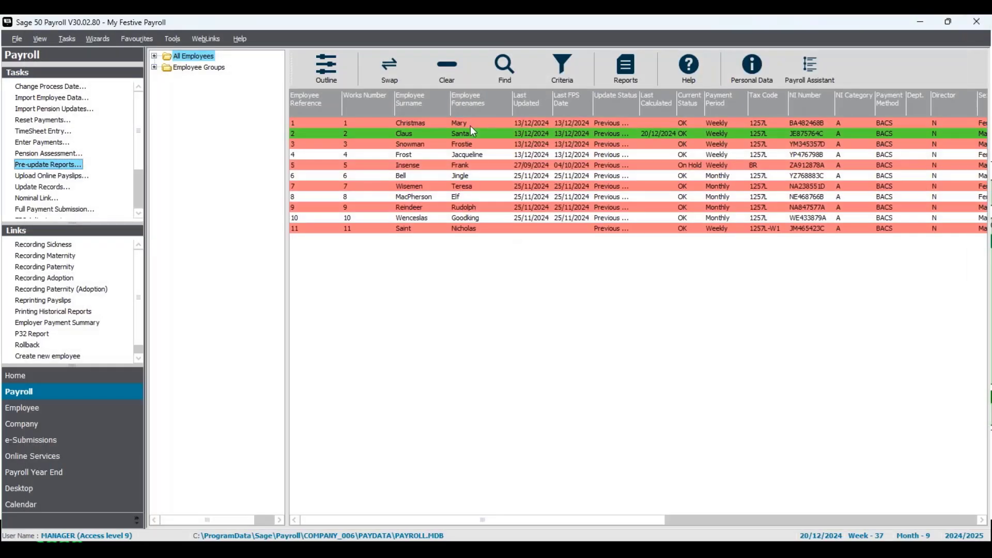
Delete the payslip comment from employee 2's analysis details, save the change and close the record.
{"action": "right_click", "coordinate": [469, 131]}
{"action": "left_click", "coordinate": [485, 166]}
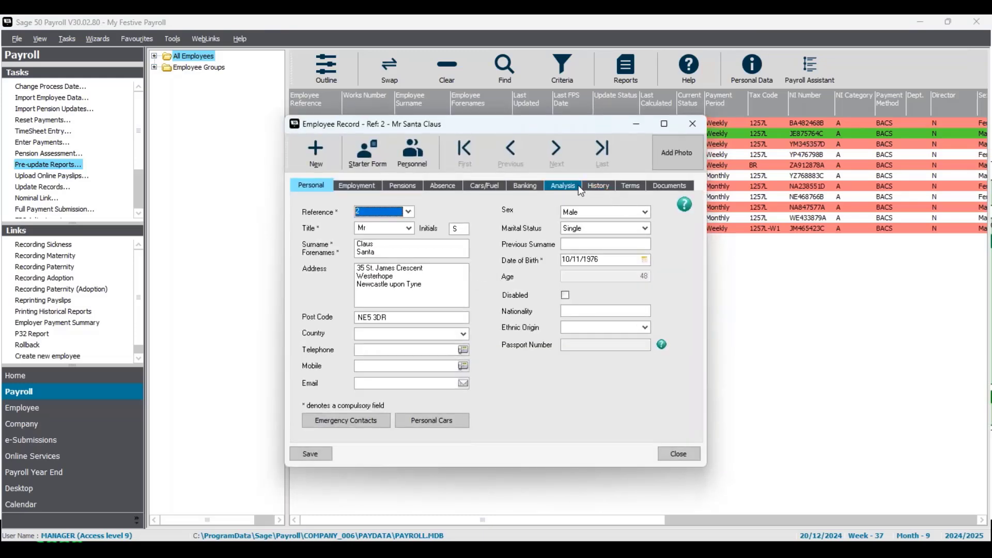
{"action": "left_click", "coordinate": [578, 186]}
{"action": "left_click_drag", "start_coordinate": [577, 324], "coordinate": [524, 312]}
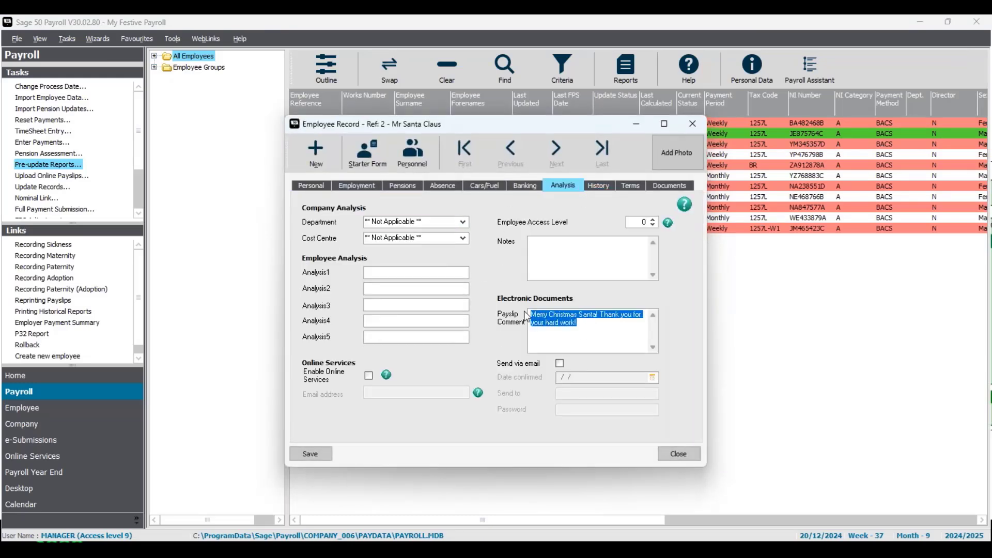
{"action": "key", "text": "Delete"}
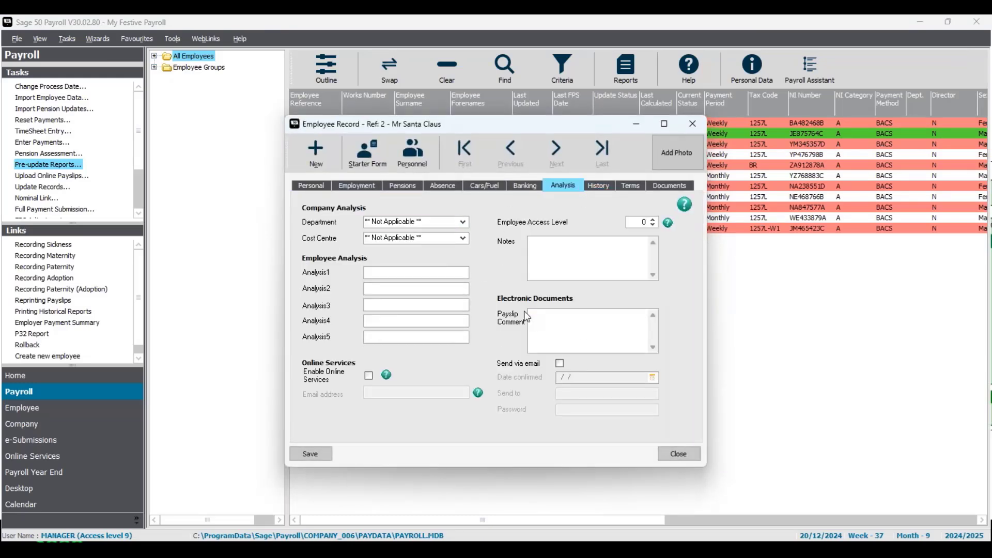
{"action": "left_click", "coordinate": [323, 453]}
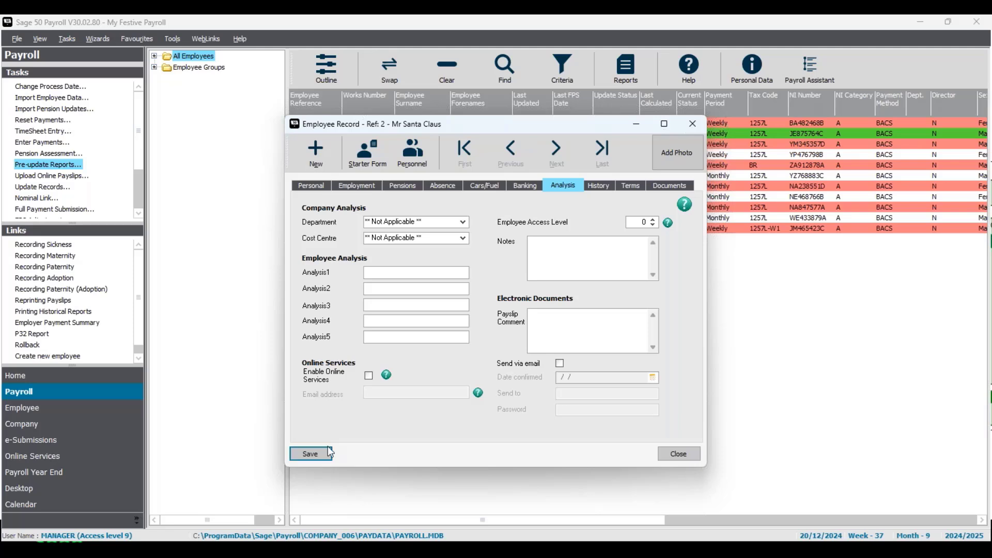
{"action": "left_click", "coordinate": [682, 453]}
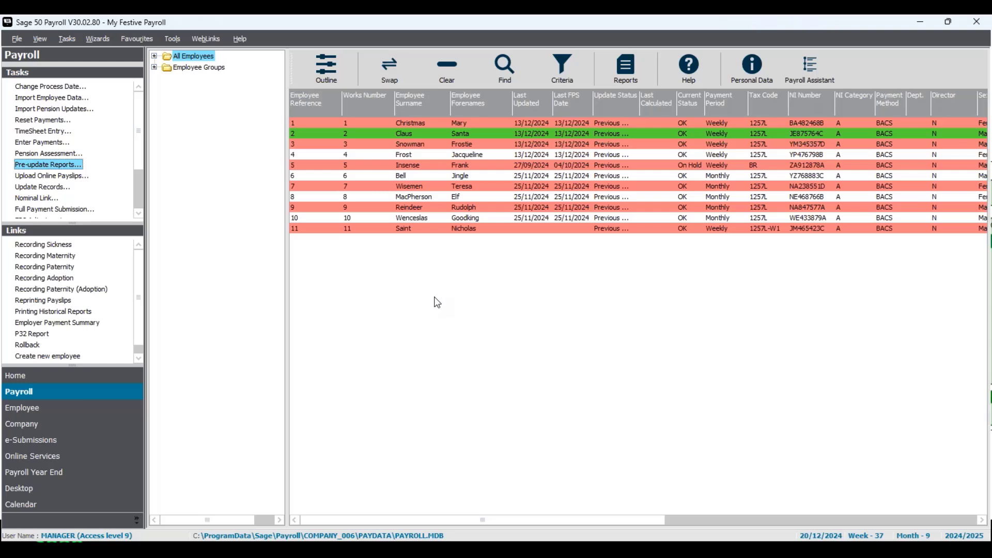
Clear the employee selection and set the payslip comment "Happy Holidays!" for all employees with a global change to electronic documents.
{"action": "left_click", "coordinate": [446, 67]}
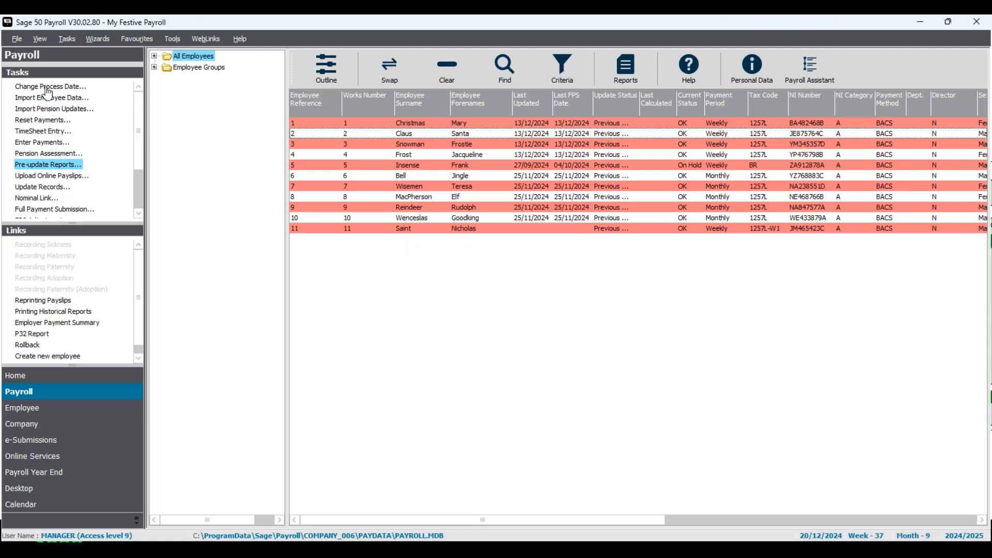
{"action": "left_click", "coordinate": [66, 39]}
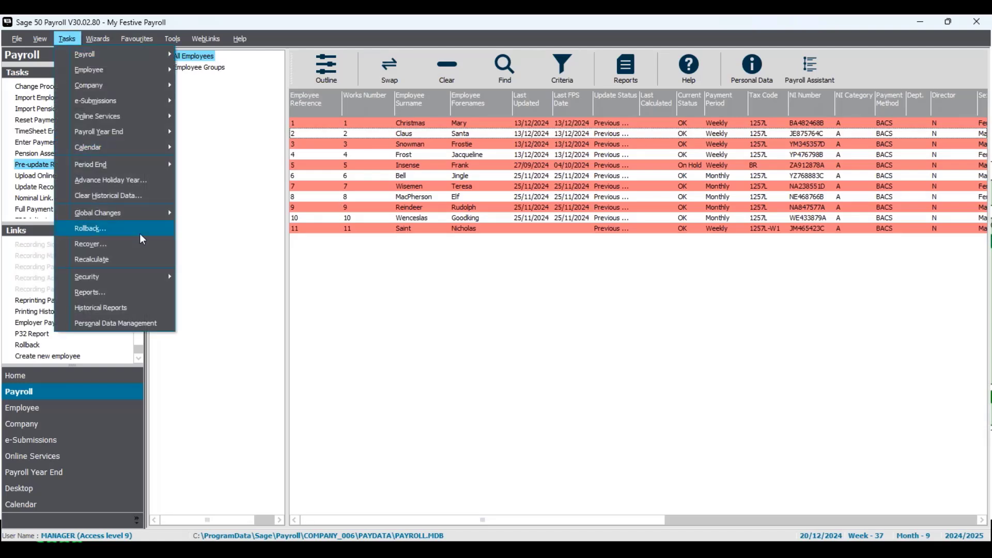
{"action": "mouse_move", "coordinate": [144, 219]}
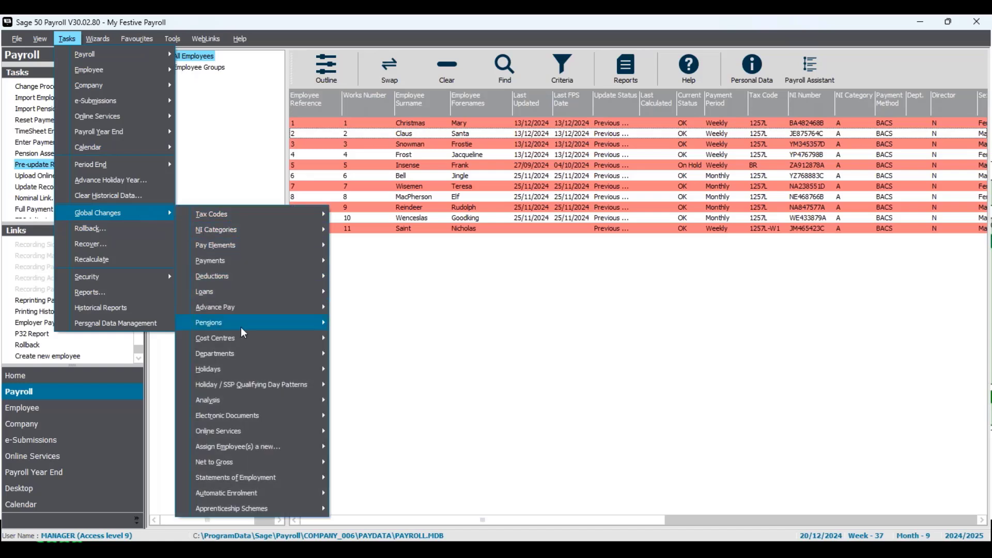
{"action": "mouse_move", "coordinate": [247, 425]}
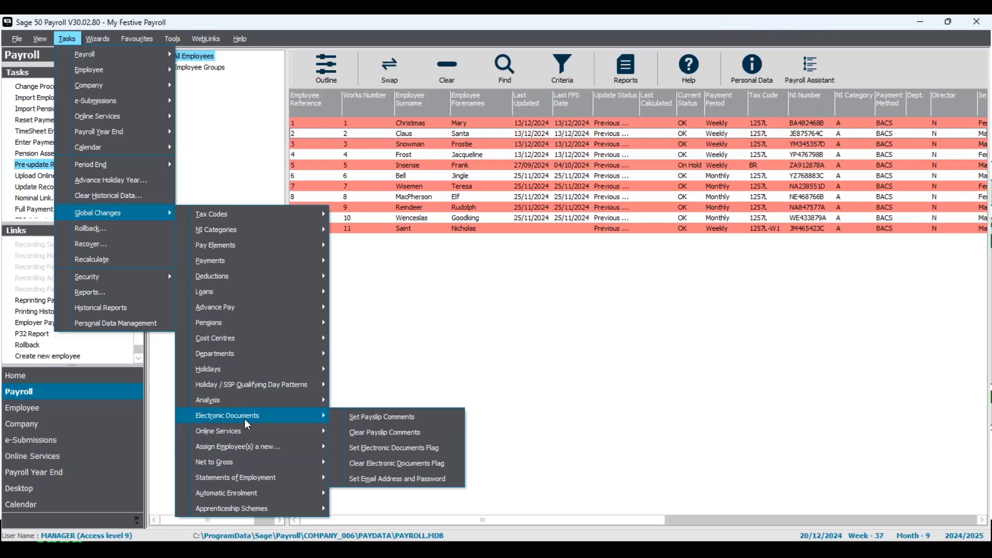
{"action": "left_click", "coordinate": [379, 422]}
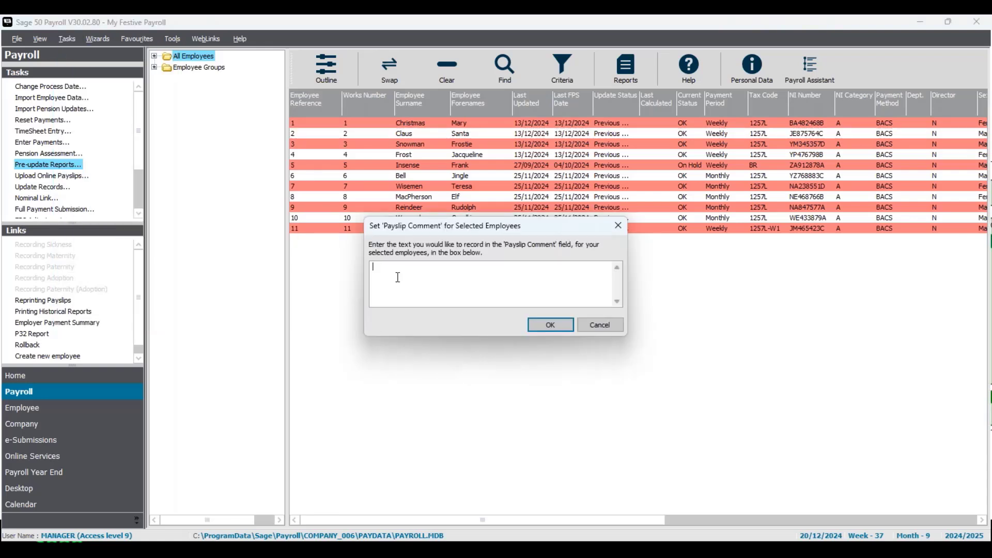
{"action": "type", "text": "Happy Holidays!"}
{"action": "left_click", "coordinate": [545, 329]}
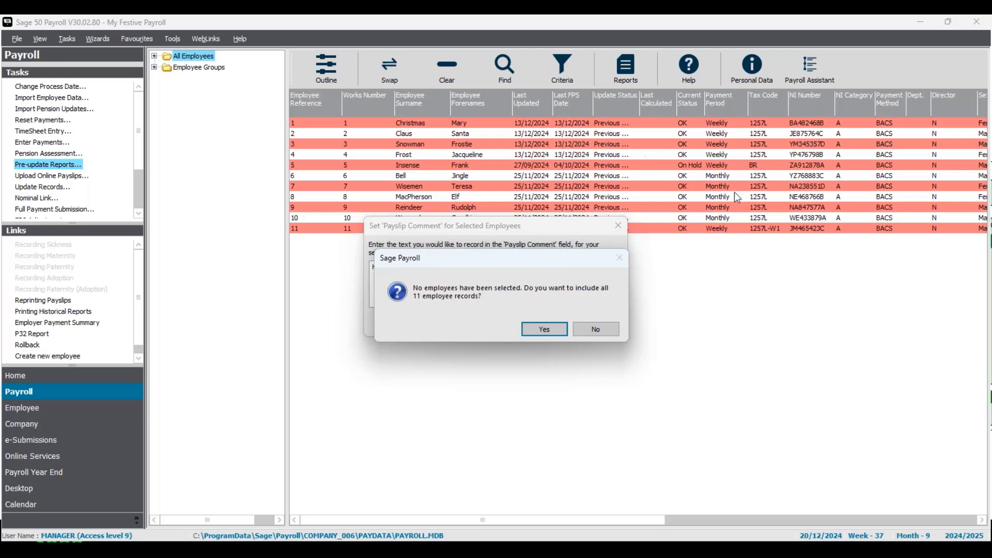
{"action": "left_click", "coordinate": [553, 333]}
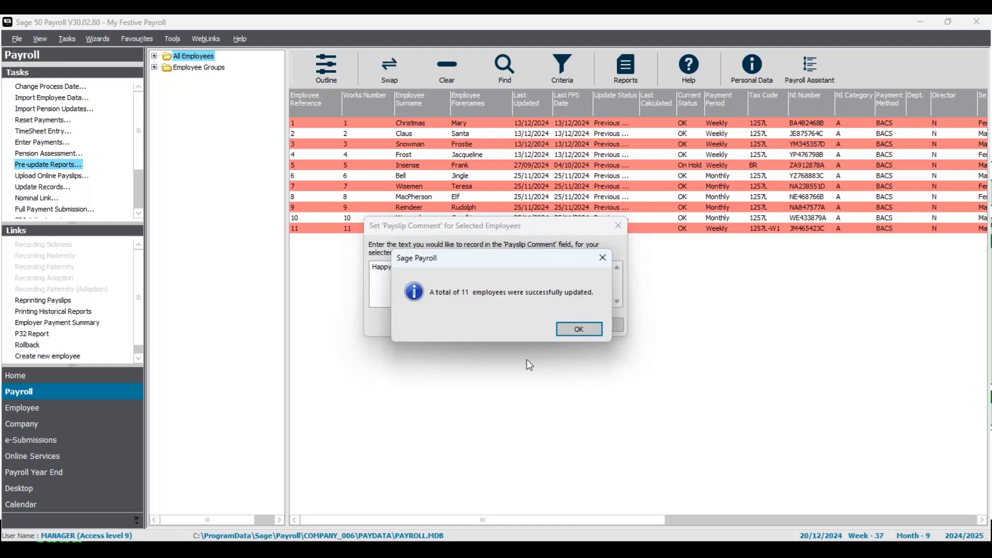
{"action": "left_click", "coordinate": [579, 330]}
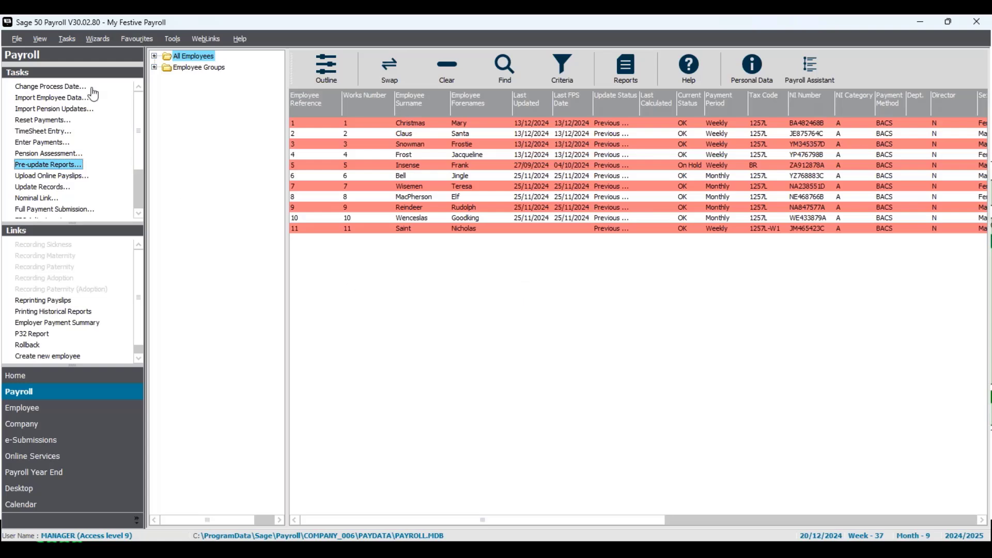
Clear the payslip comments for all employees with a global change to electronic documents.
{"action": "left_click", "coordinate": [67, 40]}
{"action": "mouse_move", "coordinate": [88, 211]}
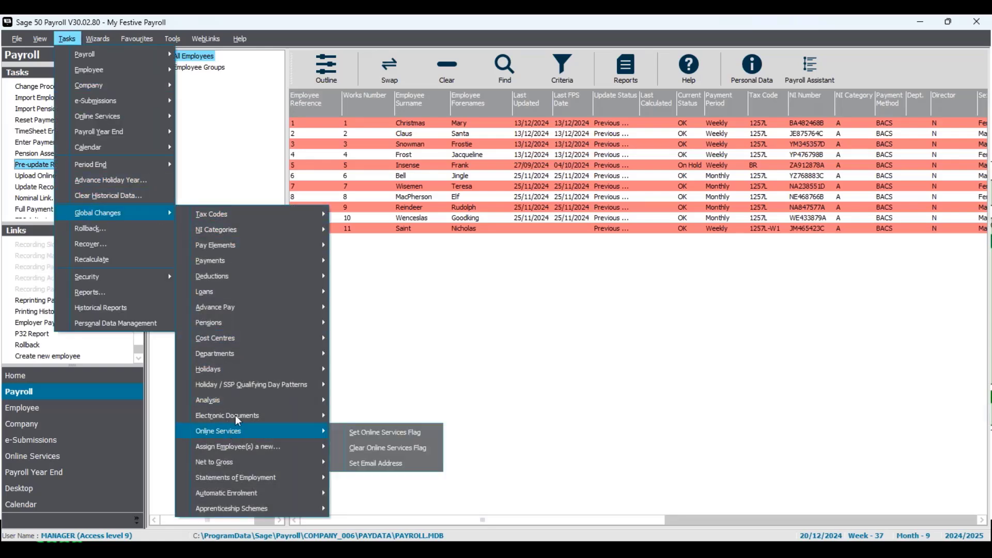
{"action": "mouse_move", "coordinate": [235, 415]}
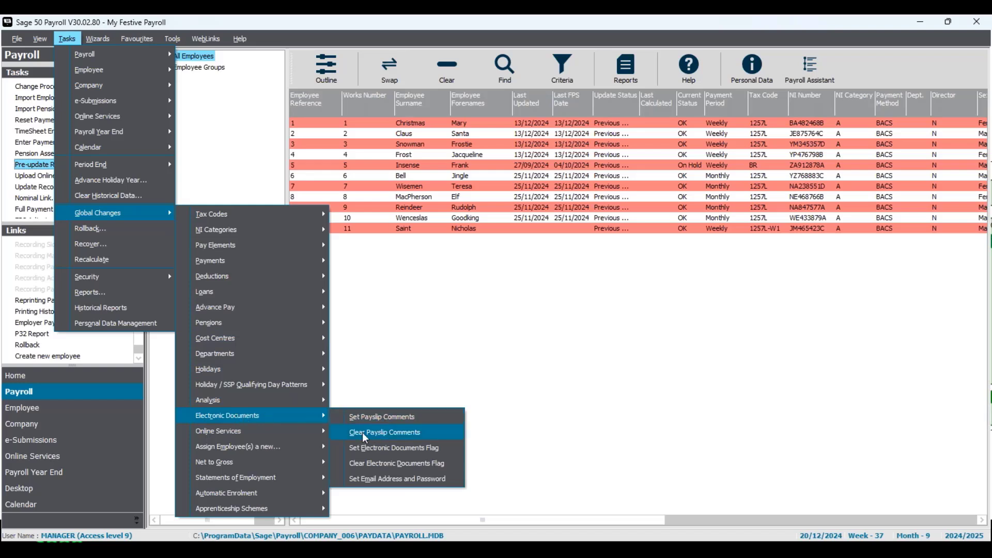
{"action": "left_click", "coordinate": [384, 432]}
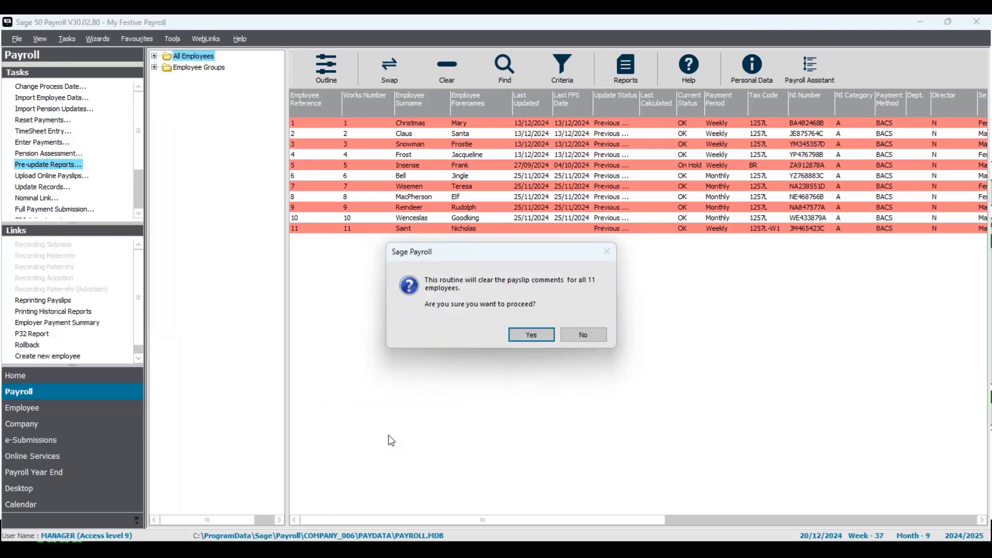
{"action": "left_click", "coordinate": [542, 342]}
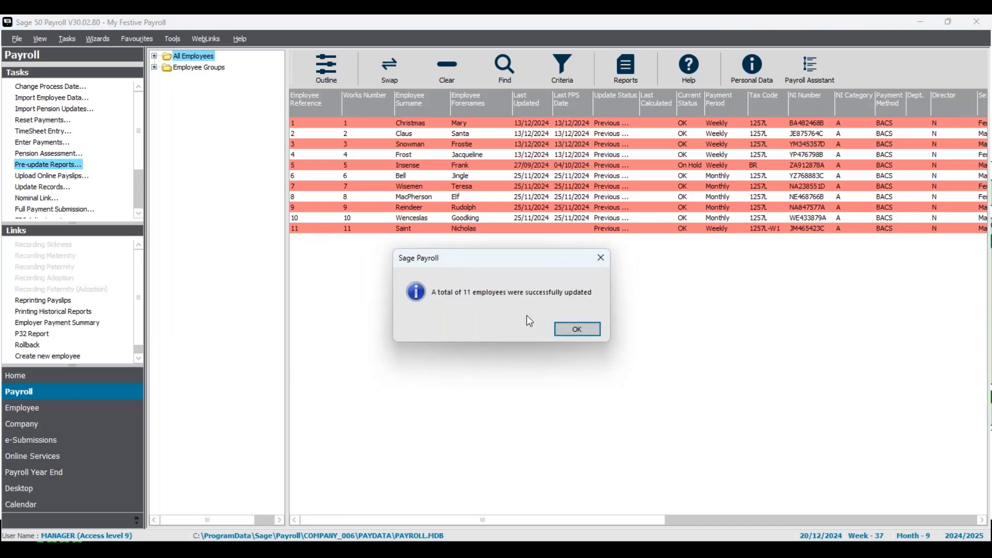
{"action": "left_click", "coordinate": [576, 330]}
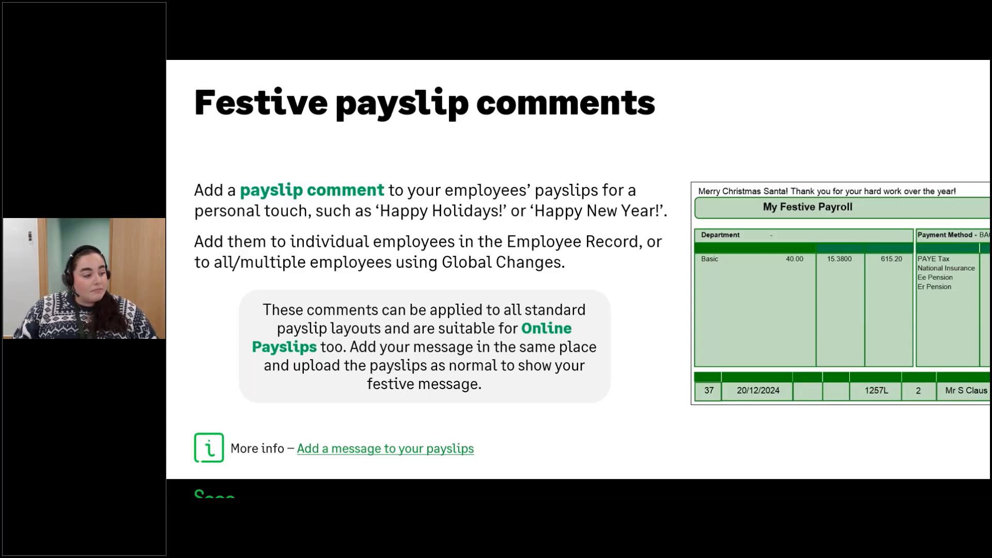
{"action": "key", "text": "Right"}
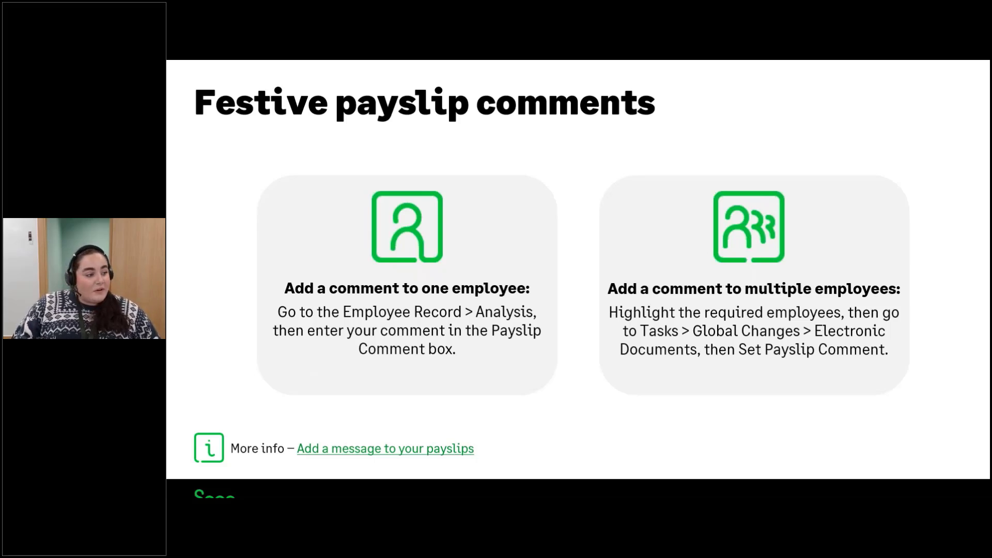
{"action": "key", "text": "Right"}
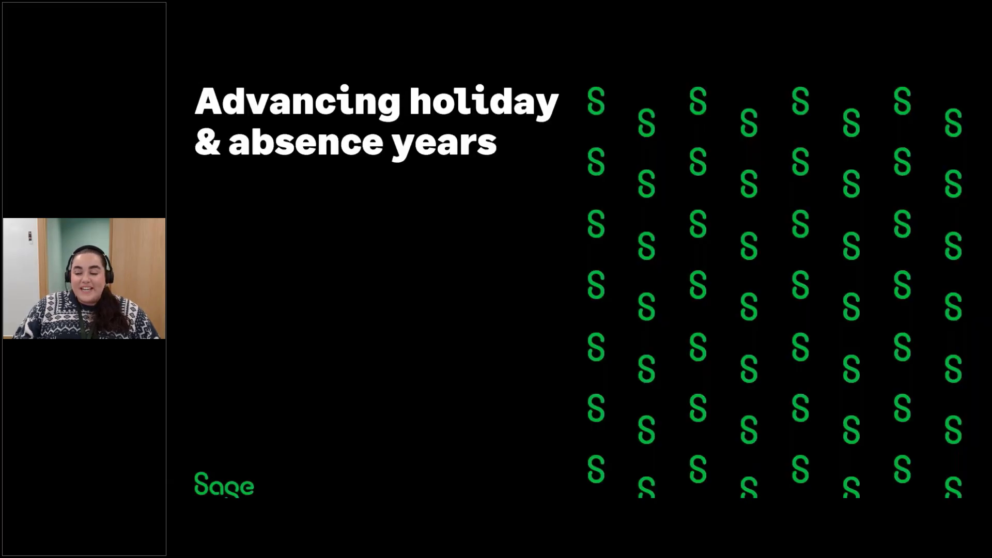
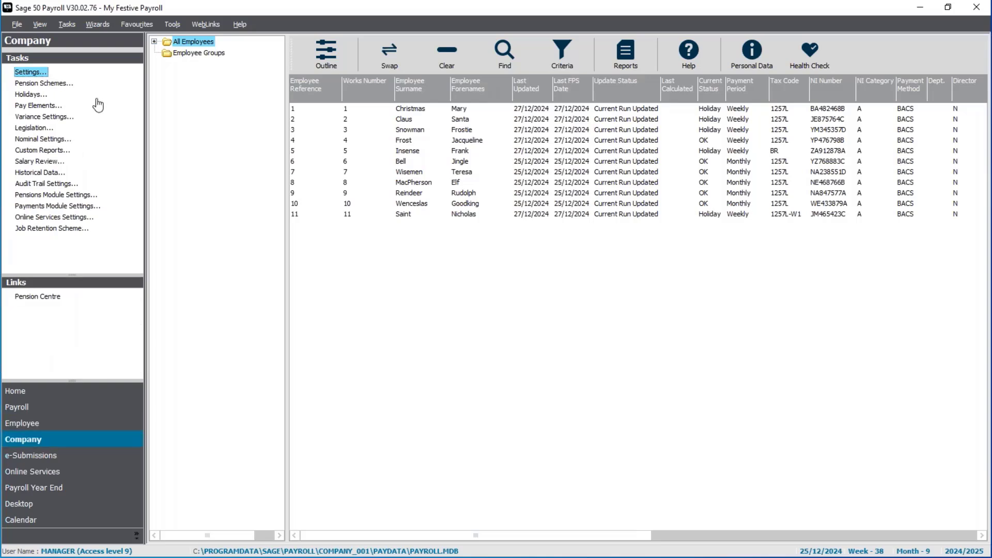
Check the start dates of the absence and holiday years in the company settings and exit without saving.
{"action": "left_click", "coordinate": [30, 75]}
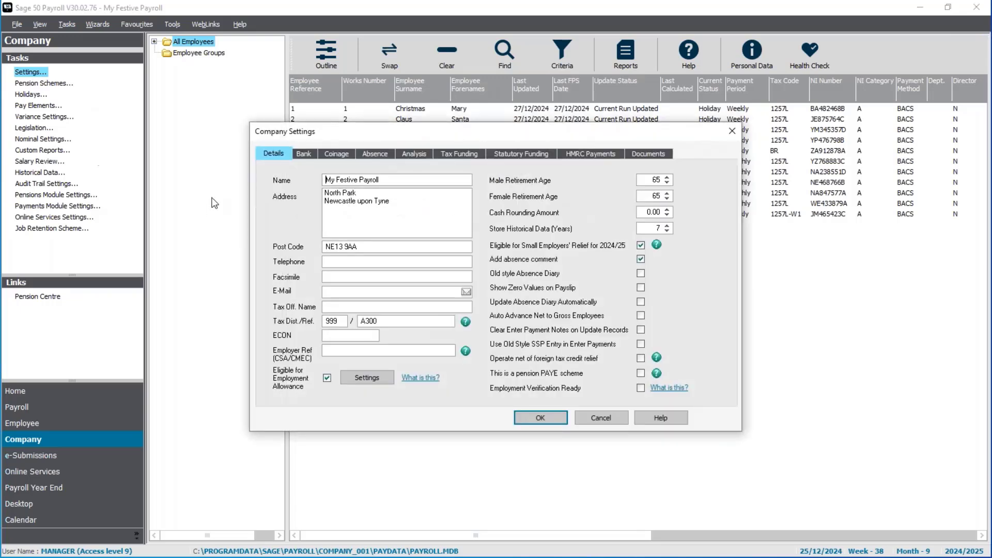
{"action": "left_click", "coordinate": [378, 154]}
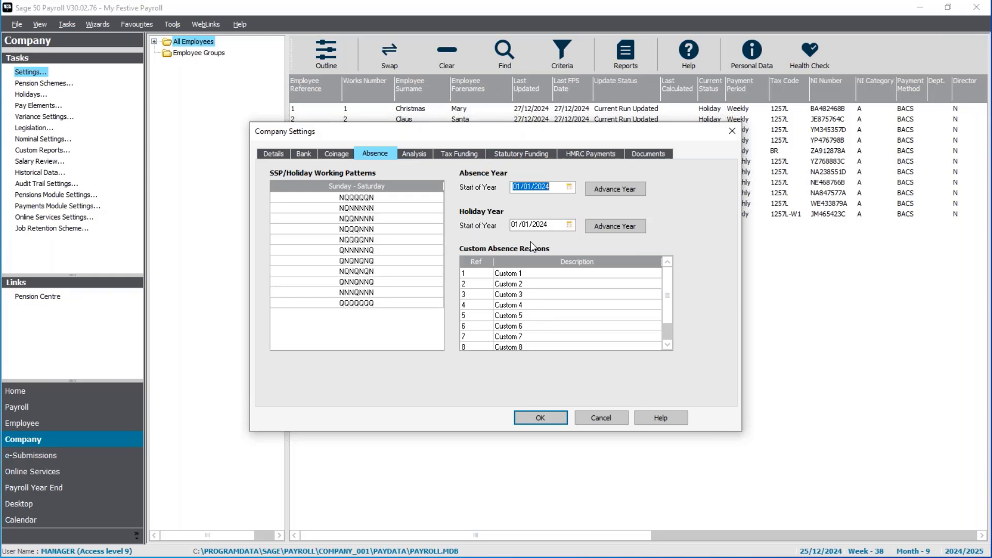
{"action": "left_click", "coordinate": [551, 222]}
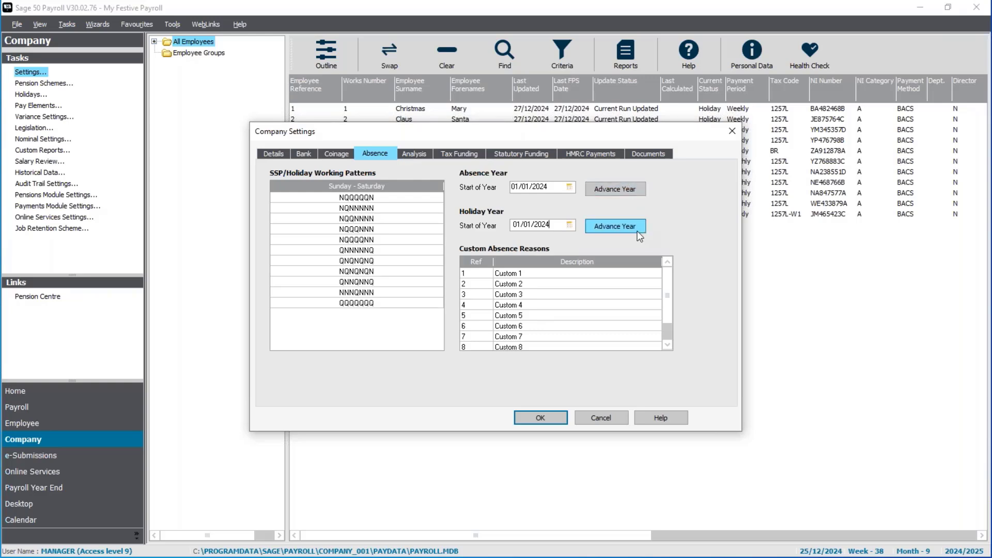
{"action": "left_click", "coordinate": [605, 418]}
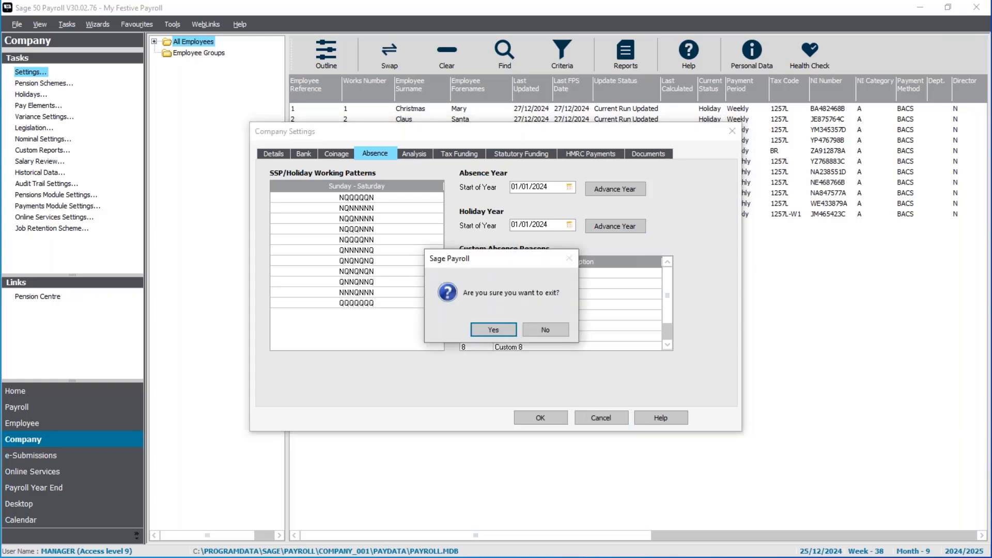
{"action": "left_click", "coordinate": [498, 331]}
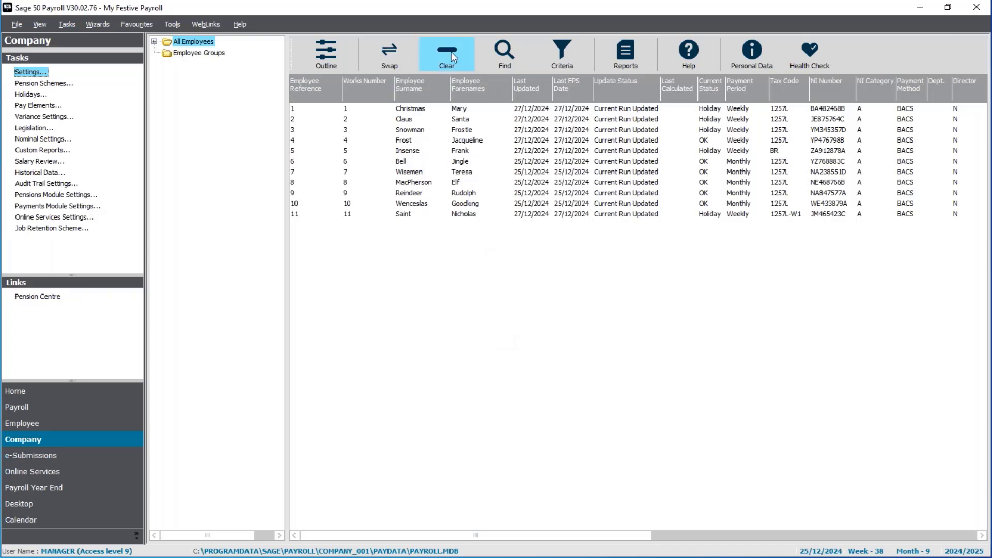
Select all employees and preview the Holiday Year Summary Report from the absence reports.
{"action": "left_click", "coordinate": [385, 52]}
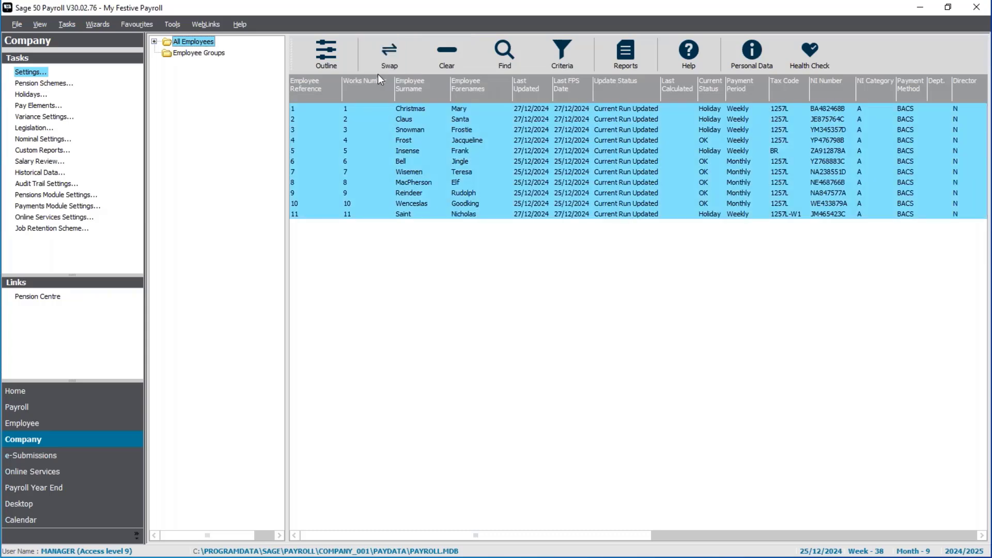
{"action": "left_click", "coordinate": [625, 65]}
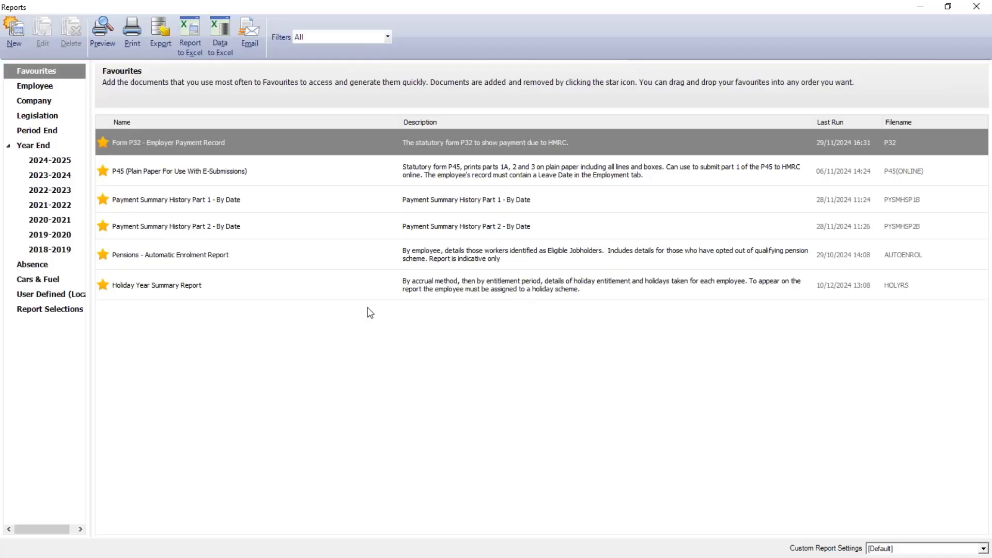
{"action": "left_click", "coordinate": [32, 267]}
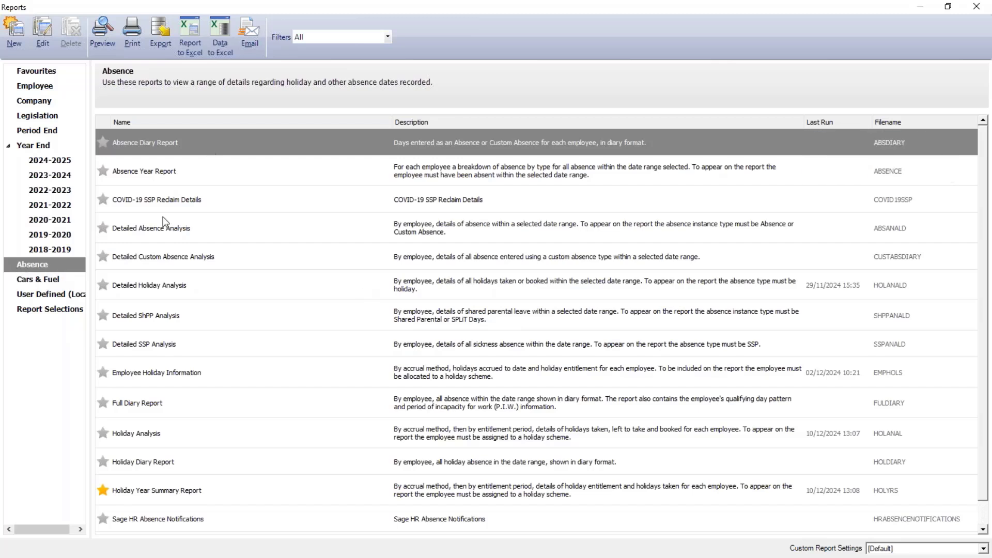
{"action": "mouse_move", "coordinate": [163, 226]}
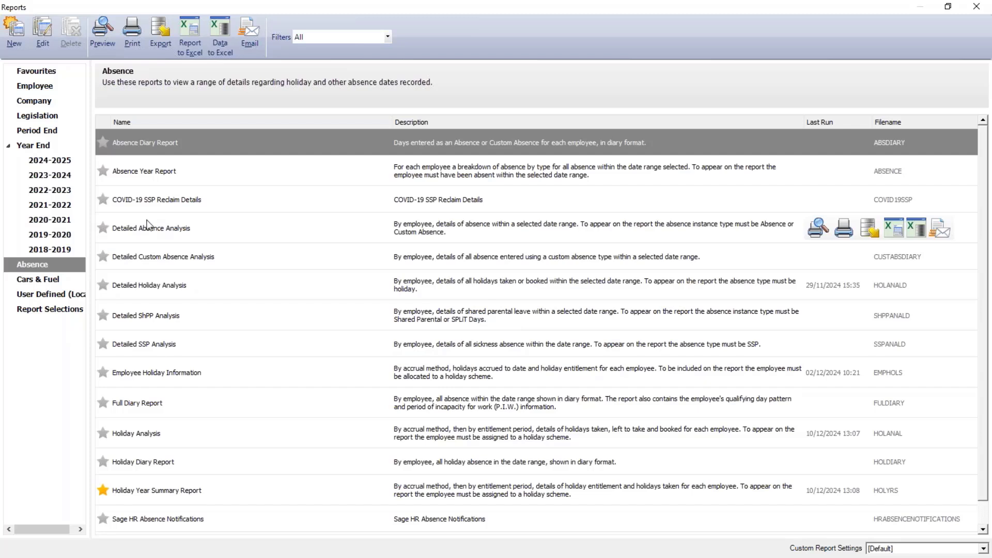
{"action": "left_click", "coordinate": [130, 289]}
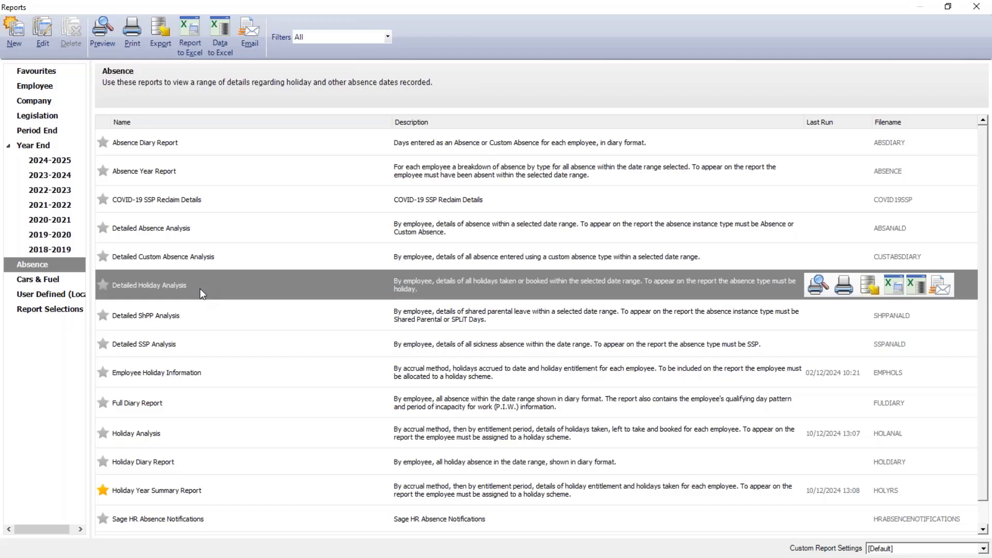
{"action": "scroll", "coordinate": [246, 335], "scroll_direction": "down", "scroll_amount": 1}
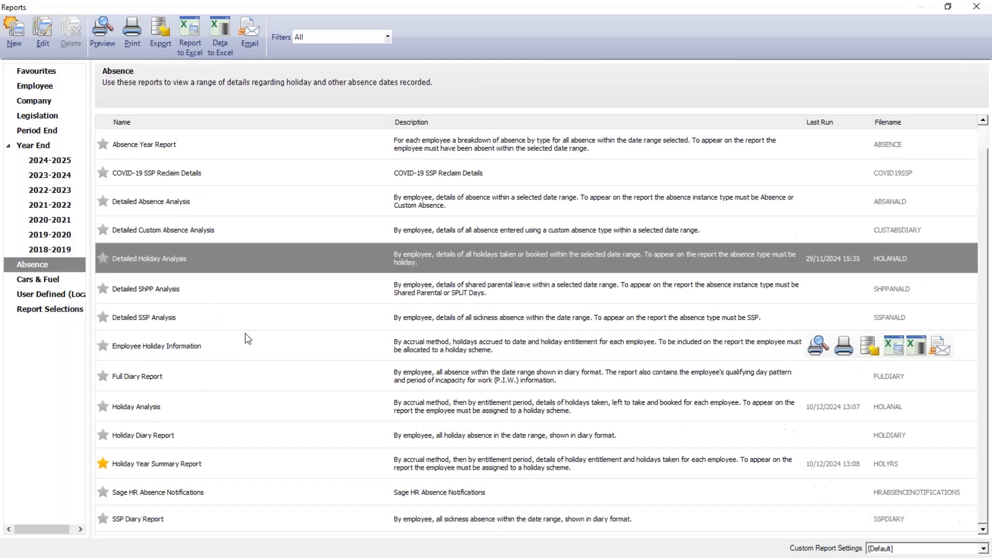
{"action": "left_click", "coordinate": [180, 466]}
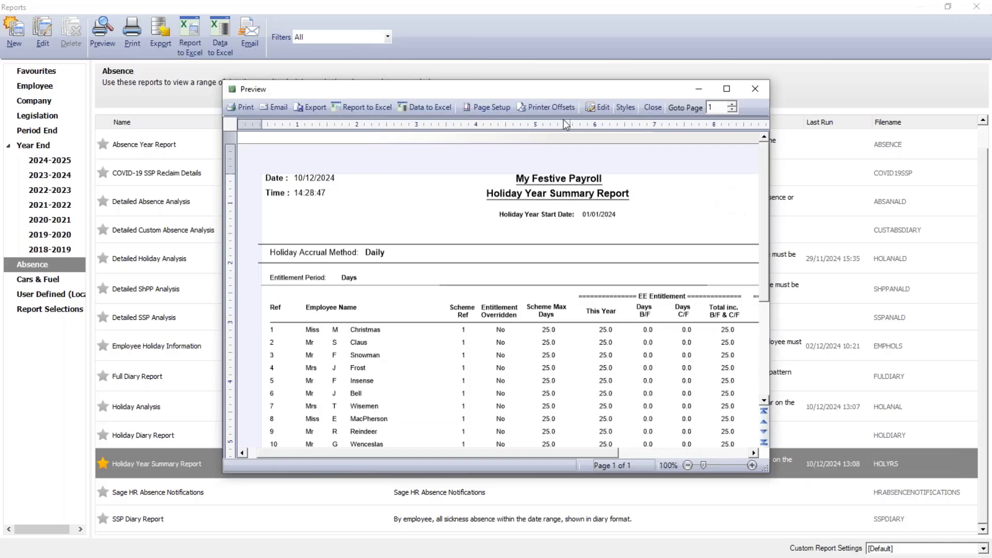
Enlarge the report preview to review each employee's holiday entitlement and days taken, and close the preview and the reports.
{"action": "double_click", "coordinate": [562, 92]}
{"action": "left_click", "coordinate": [957, 552]}
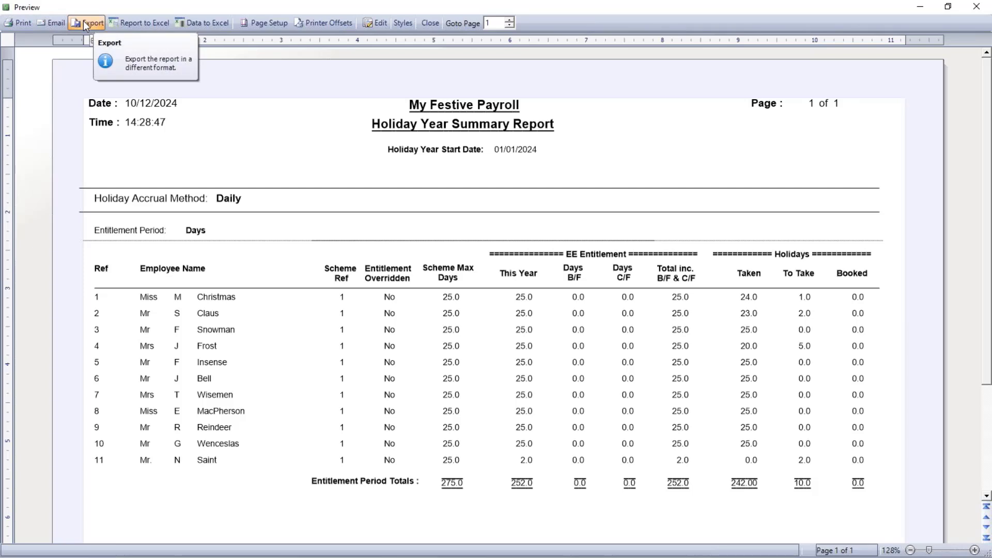
{"action": "left_click", "coordinate": [431, 24]}
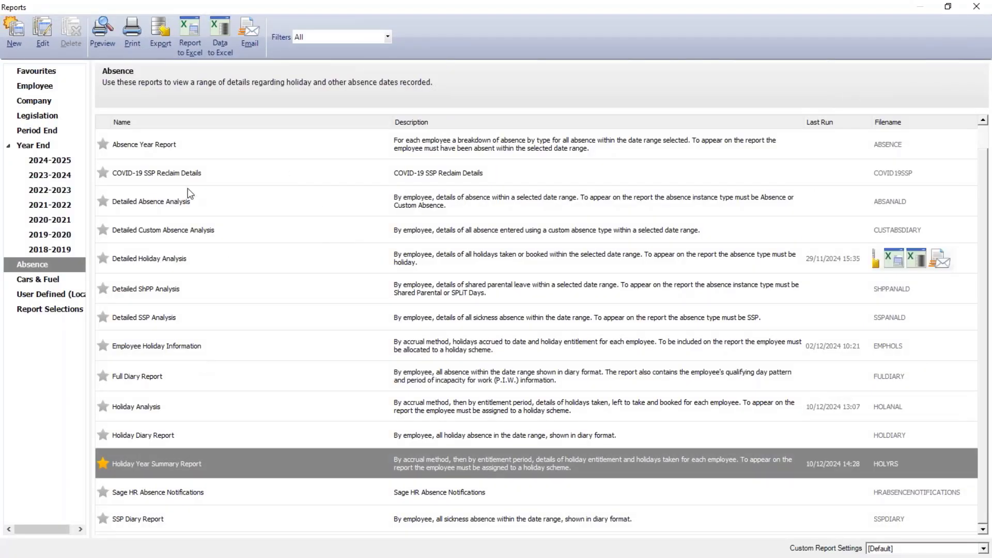
{"action": "left_click", "coordinate": [975, 7]}
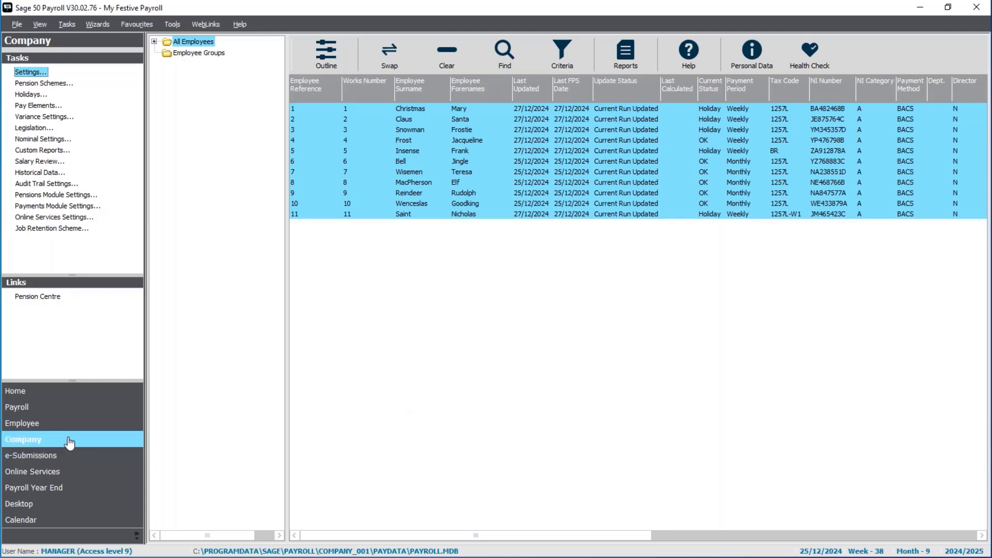
Check the entitlement and brought-forward settings of the Festive Holiday Scheme and close the holiday schemes.
{"action": "left_click", "coordinate": [35, 95]}
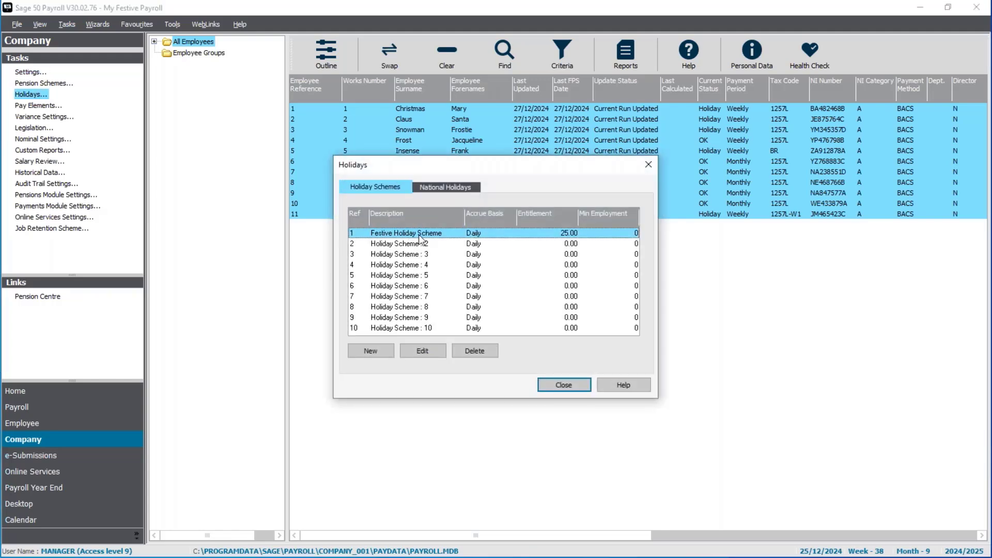
{"action": "left_click", "coordinate": [422, 351]}
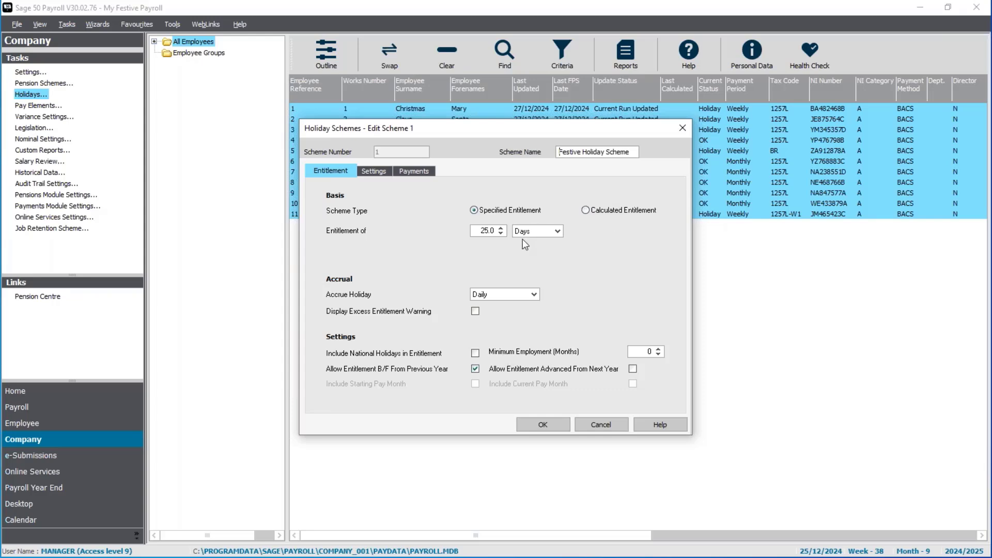
{"action": "left_click", "coordinate": [546, 432]}
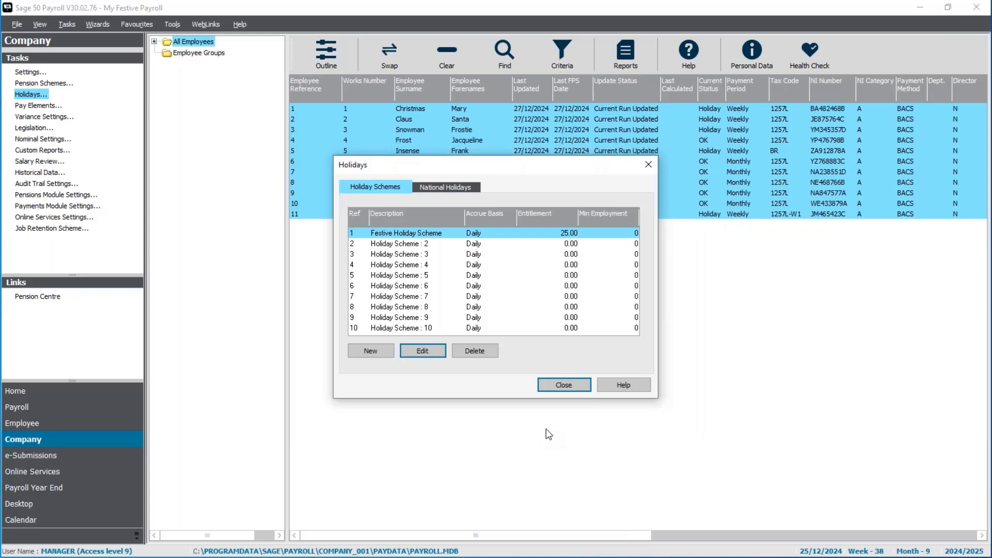
{"action": "left_click", "coordinate": [557, 386]}
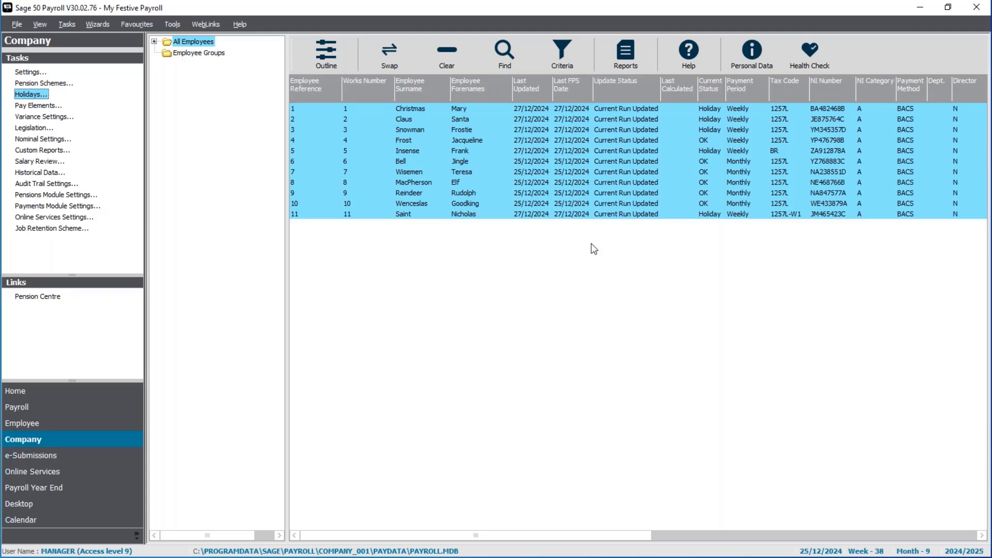
Start a company backup with the preselected file types, keeping it marked as the 'Last Known Good' data.
{"action": "left_click", "coordinate": [16, 27]}
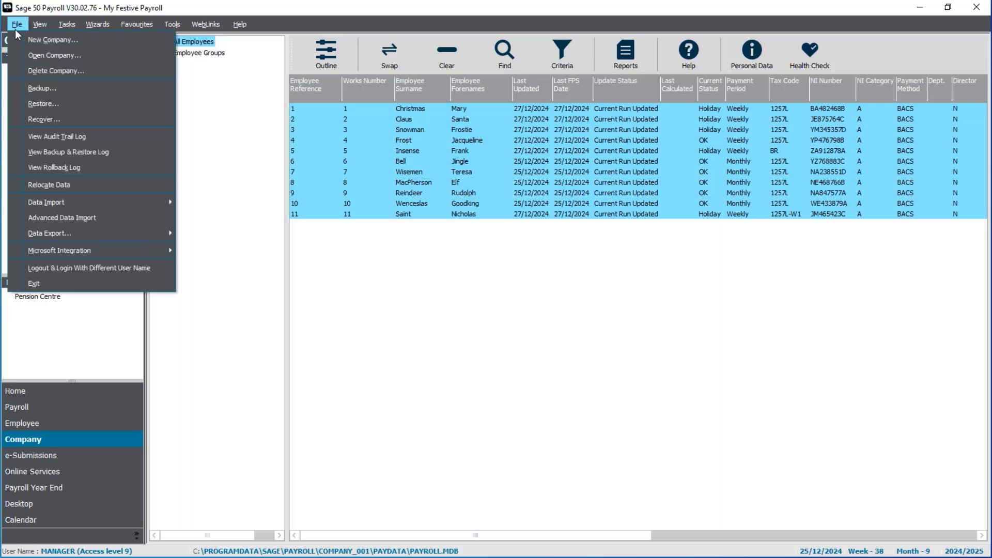
{"action": "left_click", "coordinate": [54, 88]}
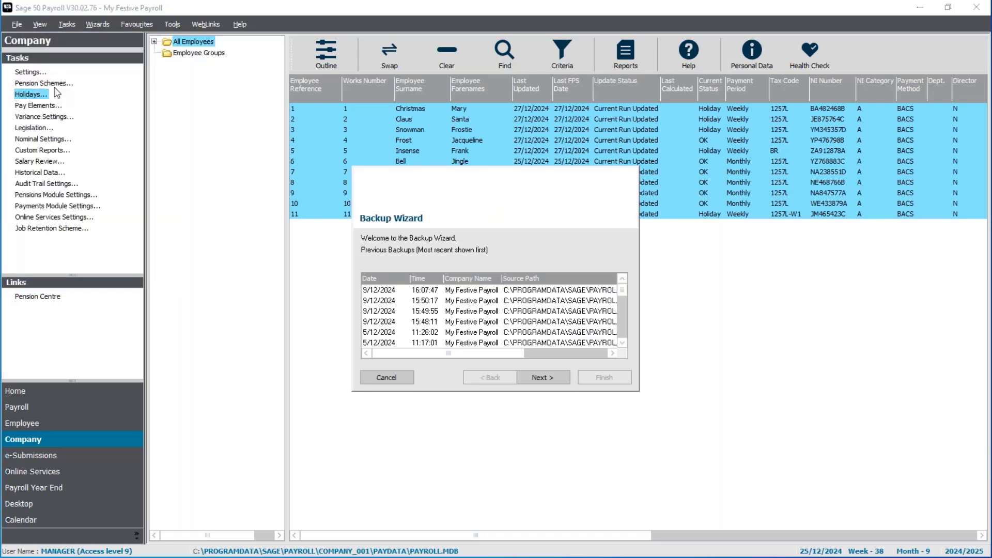
{"action": "left_click", "coordinate": [542, 379]}
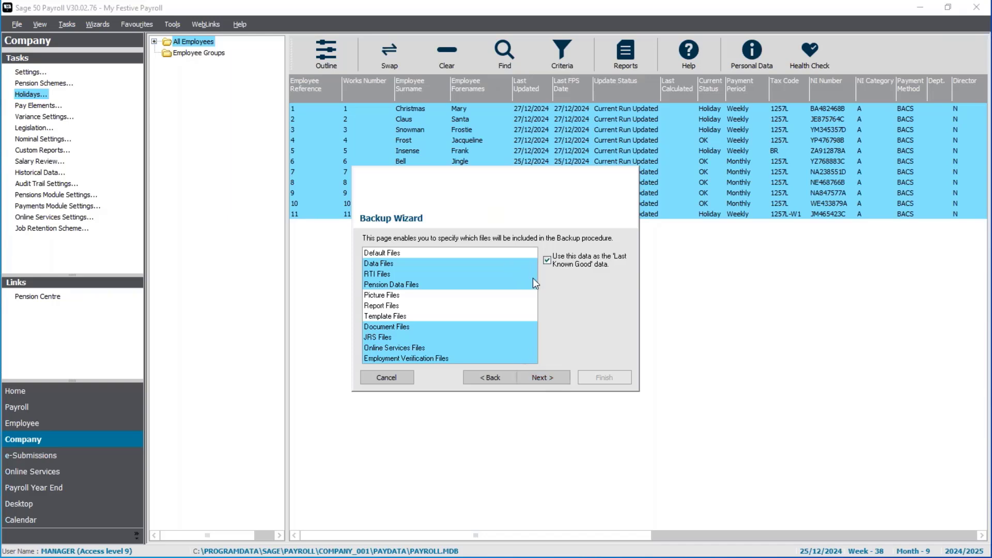
{"action": "left_click", "coordinate": [556, 377]}
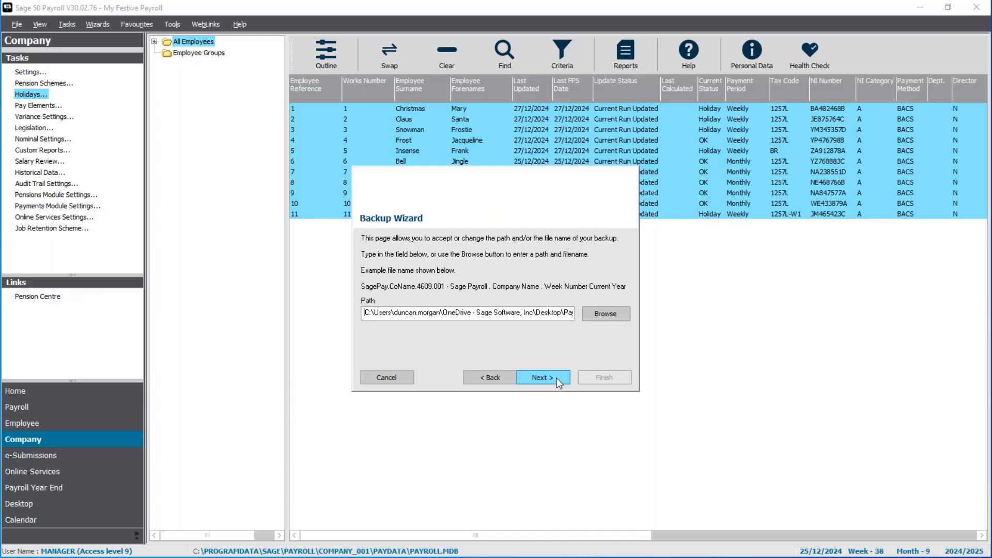
Name the backup "Adv Holiday Year - SagePay.My Festive Payroll.3824.001" in the Payroll backups folder and run it.
{"action": "left_click", "coordinate": [599, 316]}
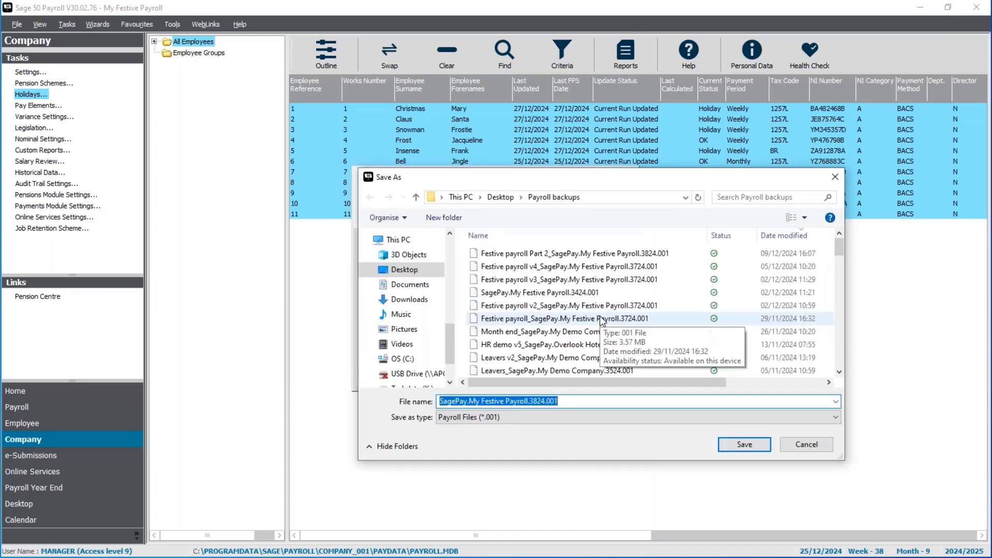
{"action": "key", "text": "Home"}
{"action": "type", "text": "Adv"}
{"action": "type", "text": " Holidy"}
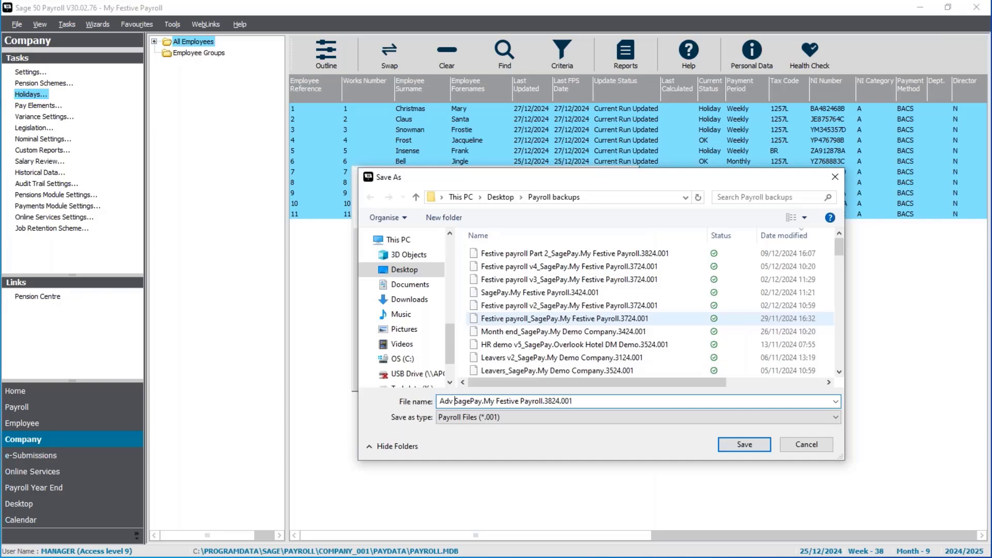
{"action": "key", "text": "BackSpace"}
{"action": "type", "text": "ay Year -"}
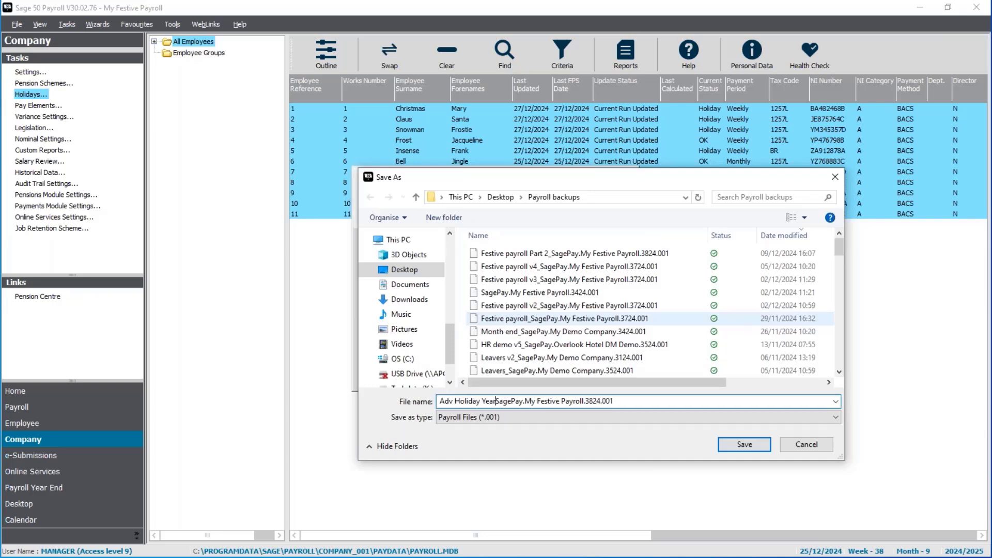
{"action": "left_click", "coordinate": [738, 444]}
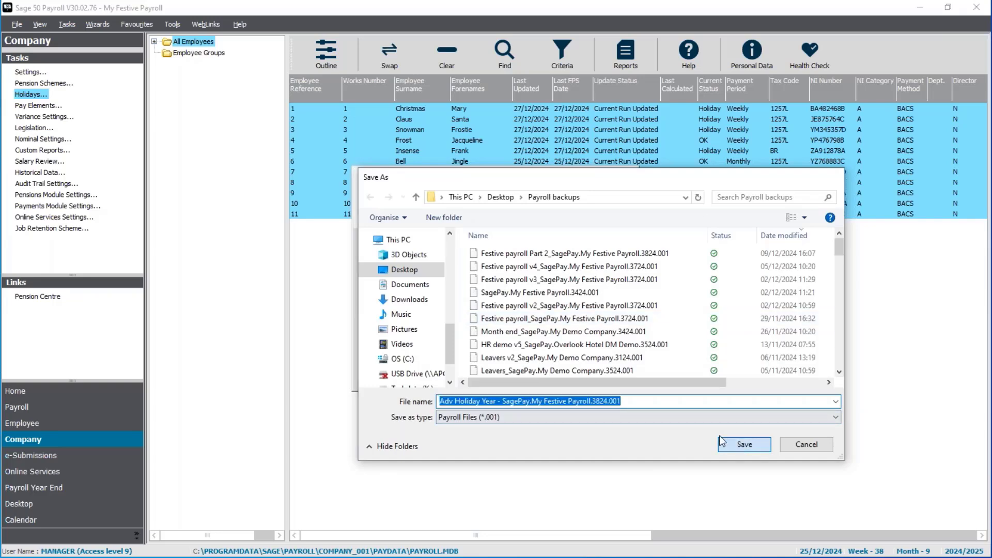
{"action": "left_click", "coordinate": [528, 376]}
{"action": "left_click", "coordinate": [596, 378]}
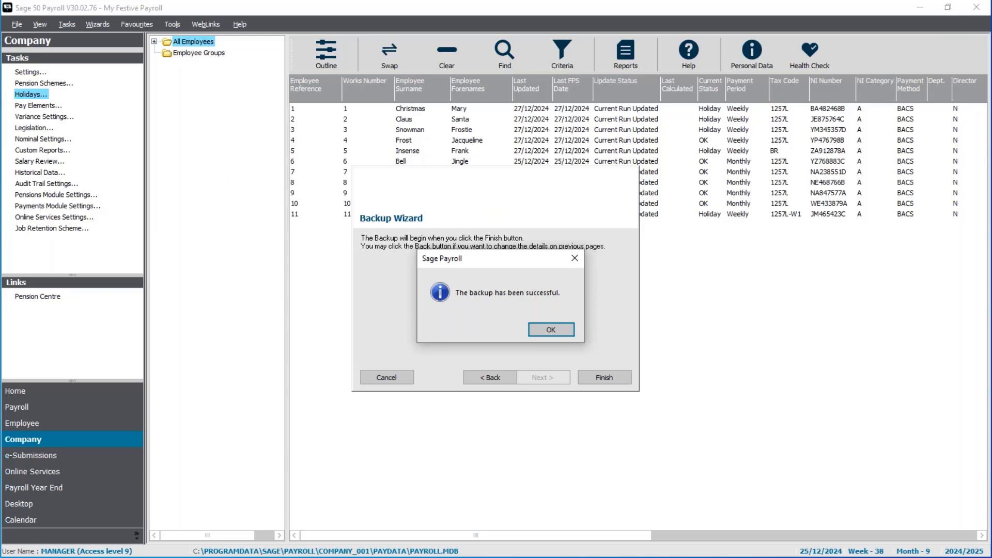
{"action": "left_click", "coordinate": [554, 333]}
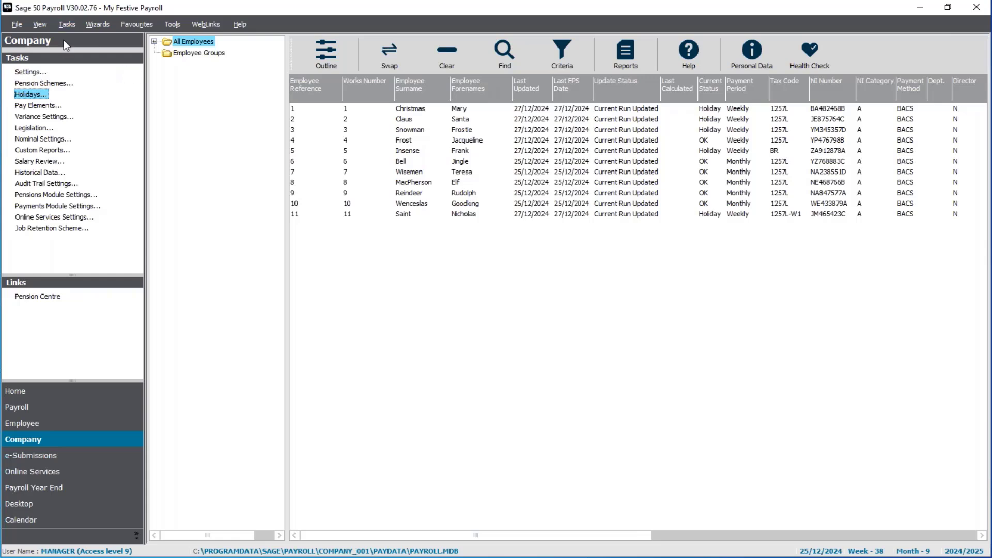
Advance both the current absence year and the current holiday year by one year with the Advance Holiday Year wizard.
{"action": "left_click", "coordinate": [69, 27]}
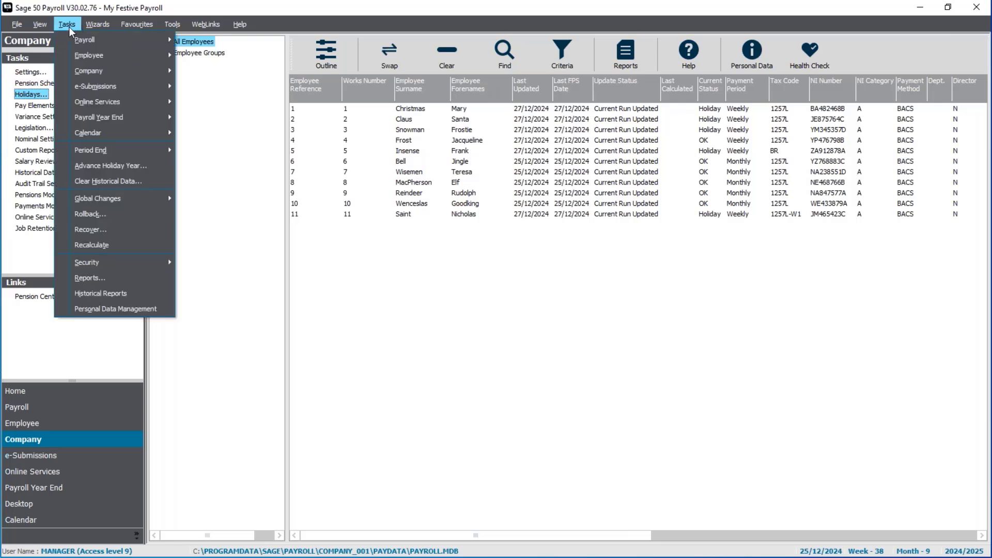
{"action": "left_click", "coordinate": [130, 172]}
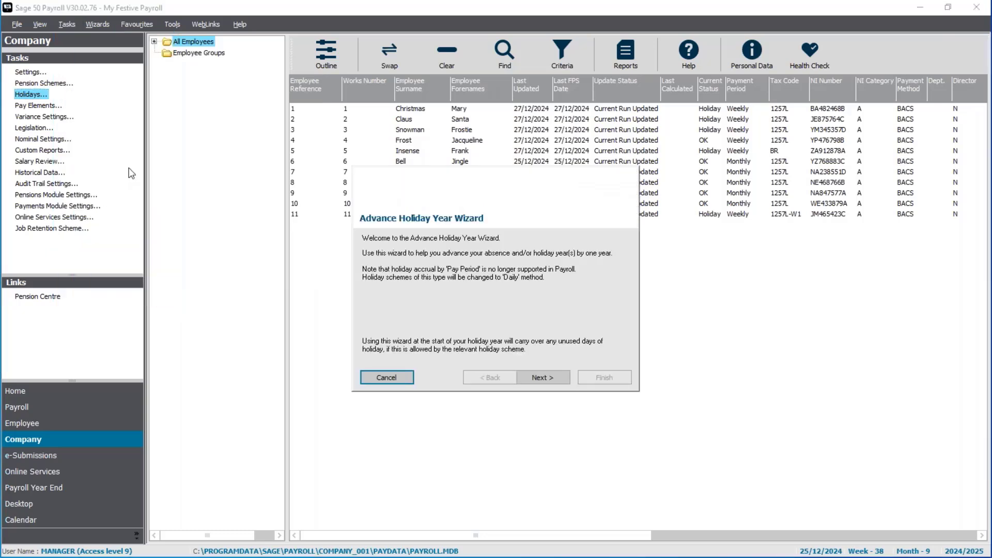
{"action": "left_click", "coordinate": [539, 377]}
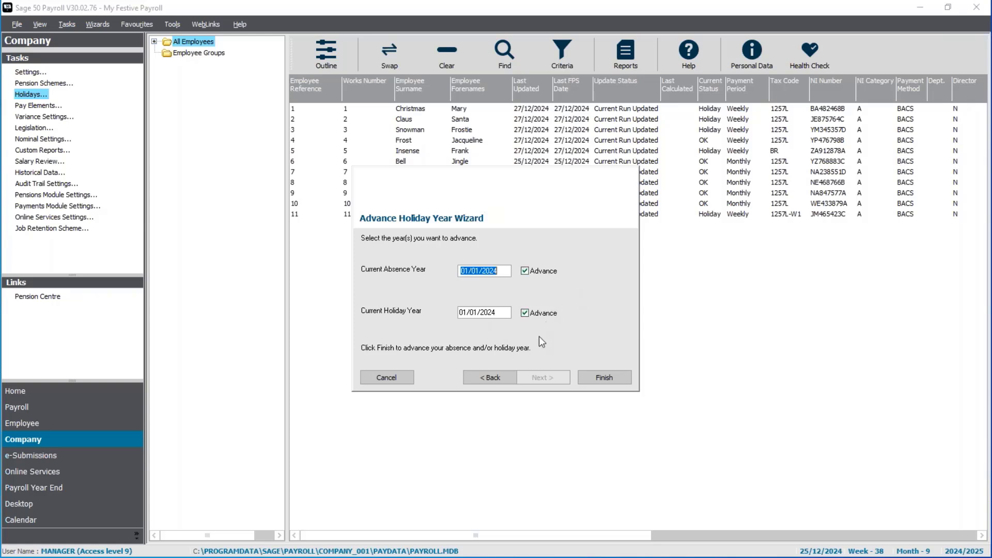
{"action": "left_click", "coordinate": [615, 377]}
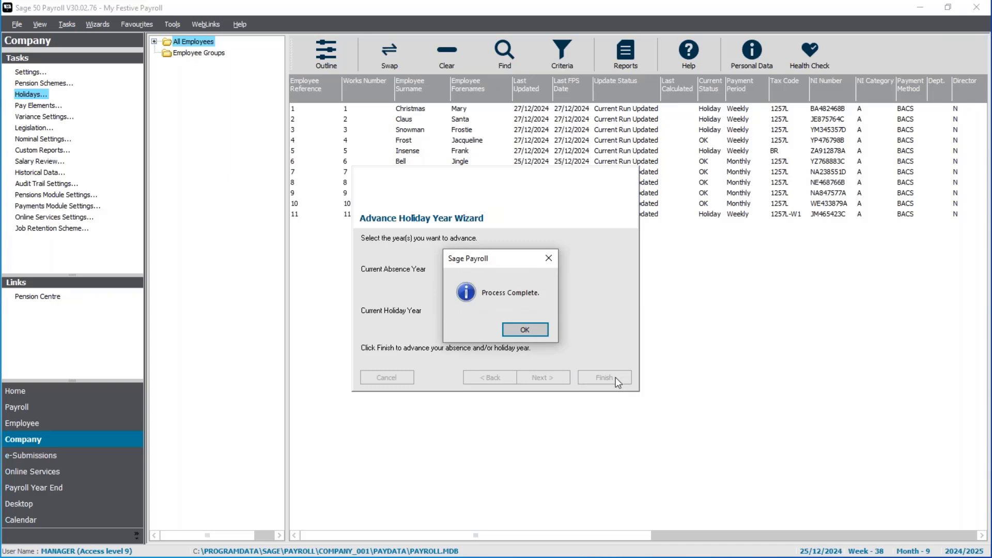
{"action": "left_click", "coordinate": [536, 335]}
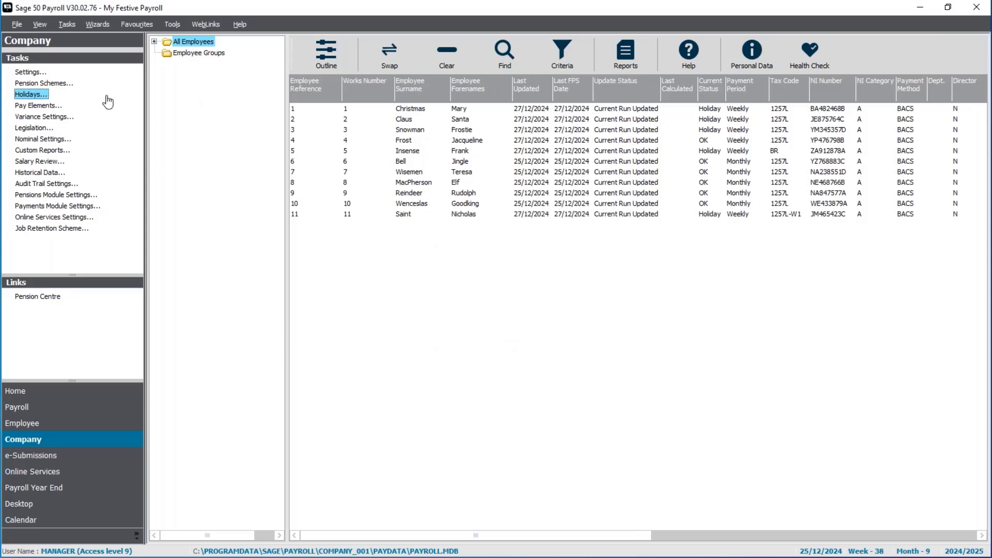
Check the start dates of the absence year and holiday year in the company settings, then exit without saving.
{"action": "left_click", "coordinate": [38, 73]}
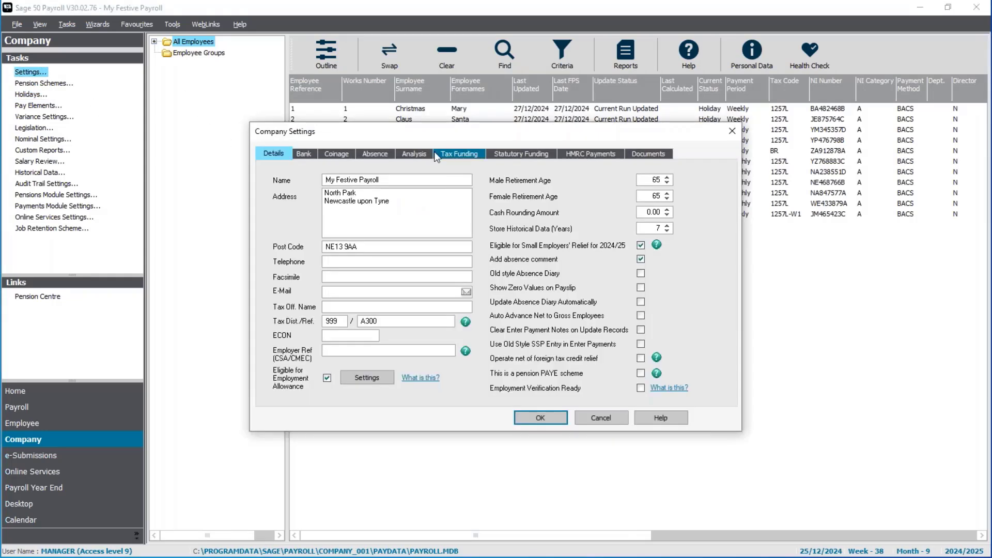
{"action": "left_click", "coordinate": [383, 153]}
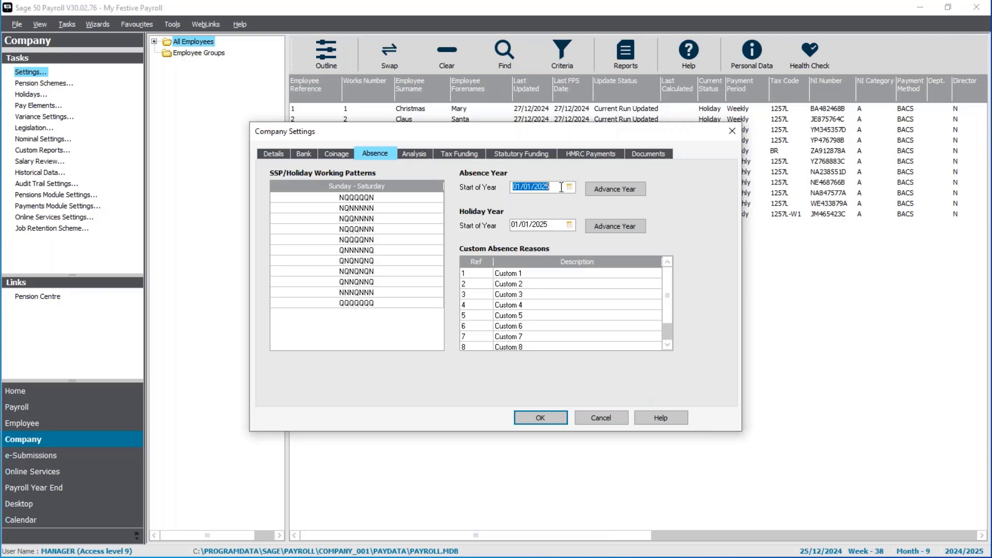
{"action": "left_click", "coordinate": [554, 225]}
{"action": "left_click", "coordinate": [612, 414]}
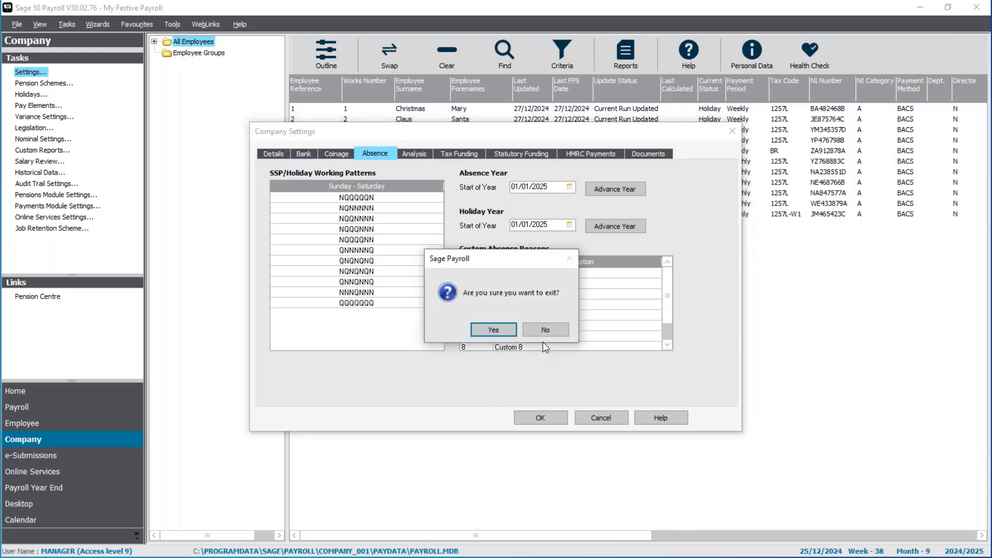
{"action": "left_click", "coordinate": [505, 332]}
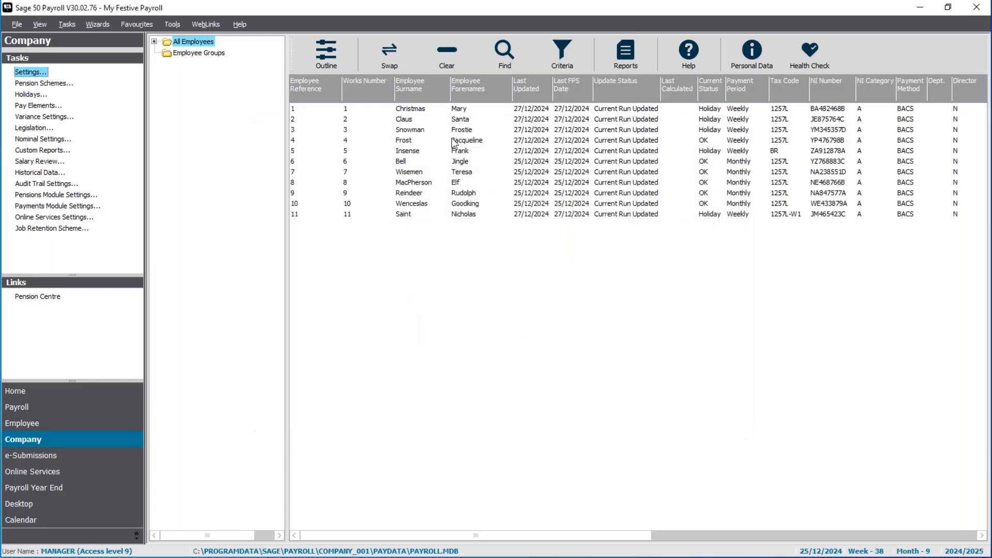
Check the holiday entitlement and brought-forward days in the second employee's absence record, then close the record.
{"action": "double_click", "coordinate": [423, 119]}
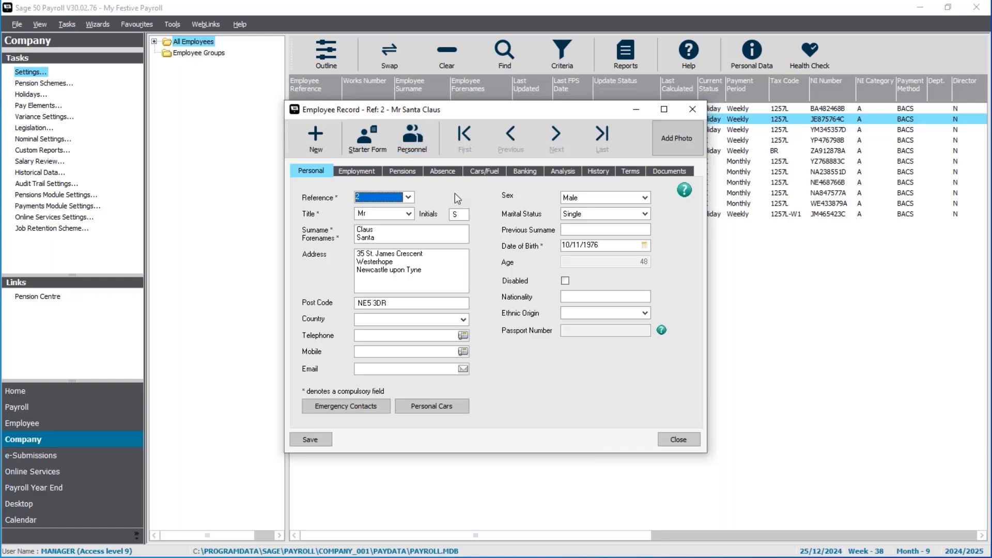
{"action": "left_click", "coordinate": [445, 167]}
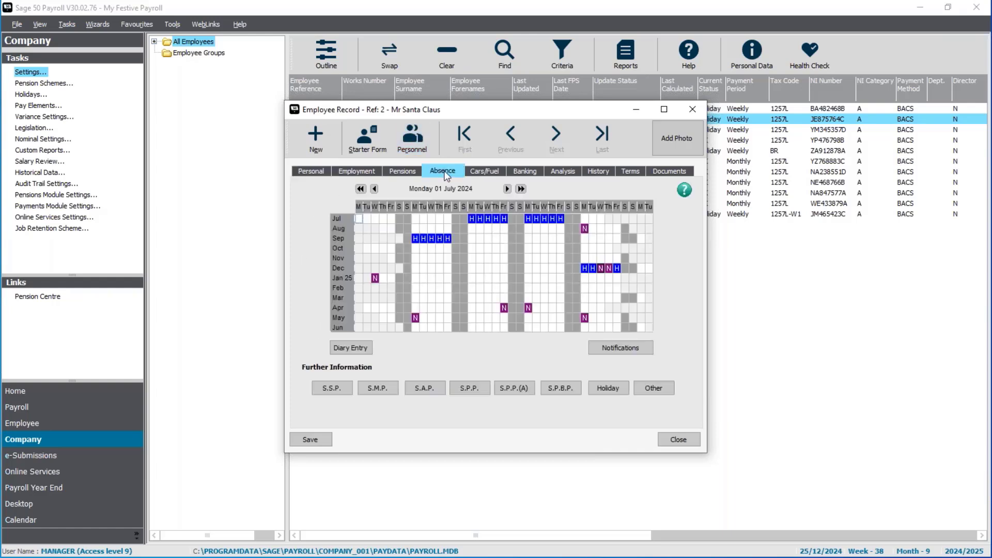
{"action": "left_click", "coordinate": [620, 391]}
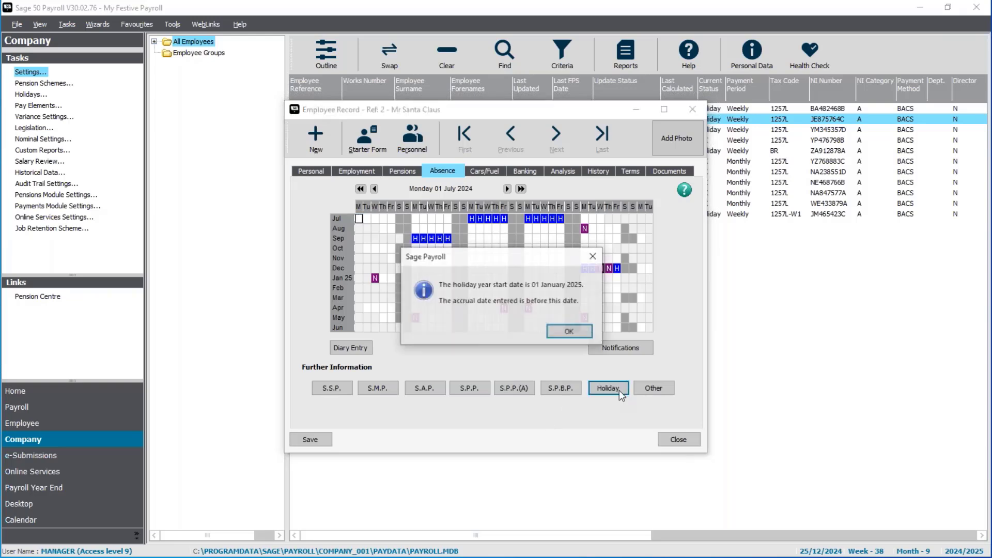
{"action": "left_click", "coordinate": [570, 328]}
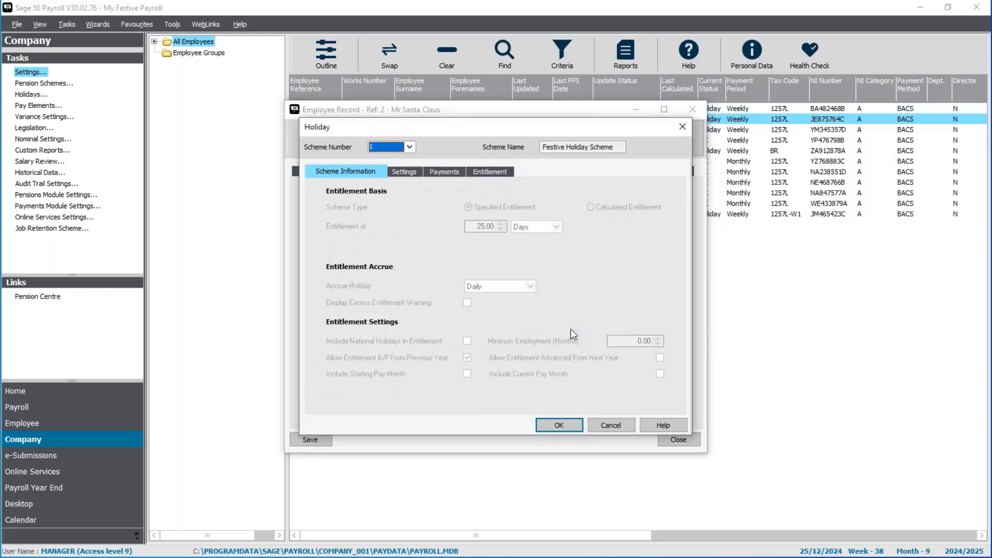
{"action": "left_click", "coordinate": [490, 172]}
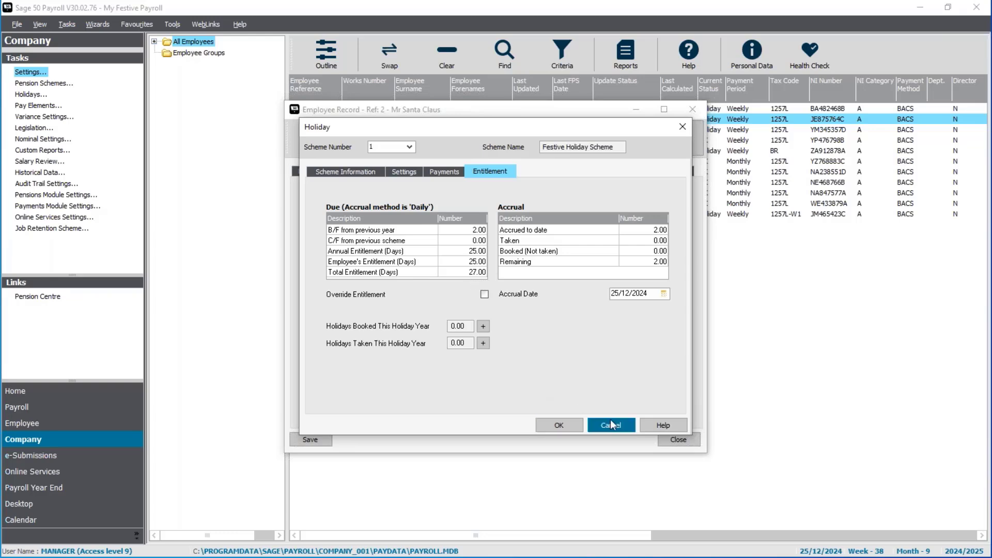
{"action": "left_click", "coordinate": [558, 425]}
{"action": "left_click", "coordinate": [679, 440]}
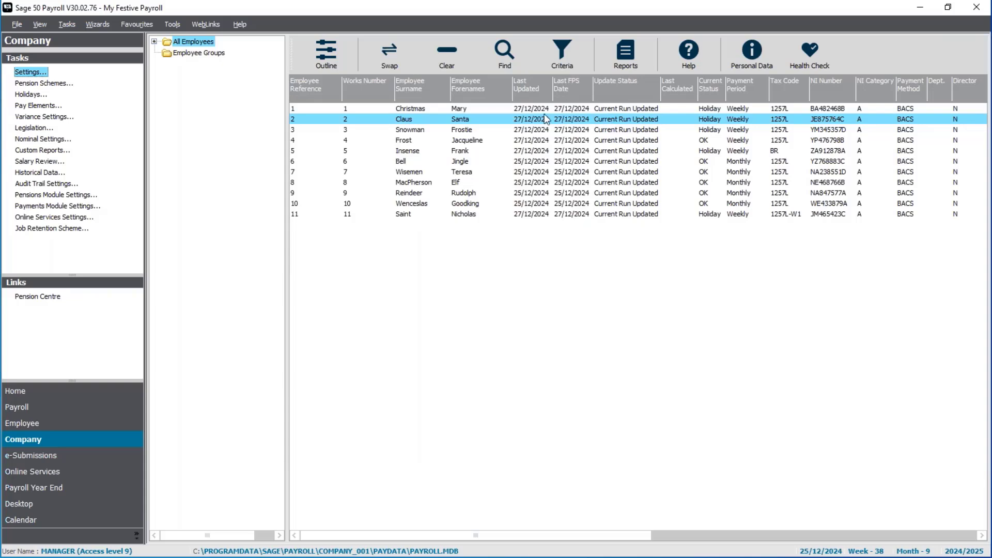
Preview the Holiday Year Summary Report enlarged to check all employees' entitlement and brought-forward days, then close the reports.
{"action": "left_click", "coordinate": [590, 119]}
{"action": "left_click", "coordinate": [633, 53]}
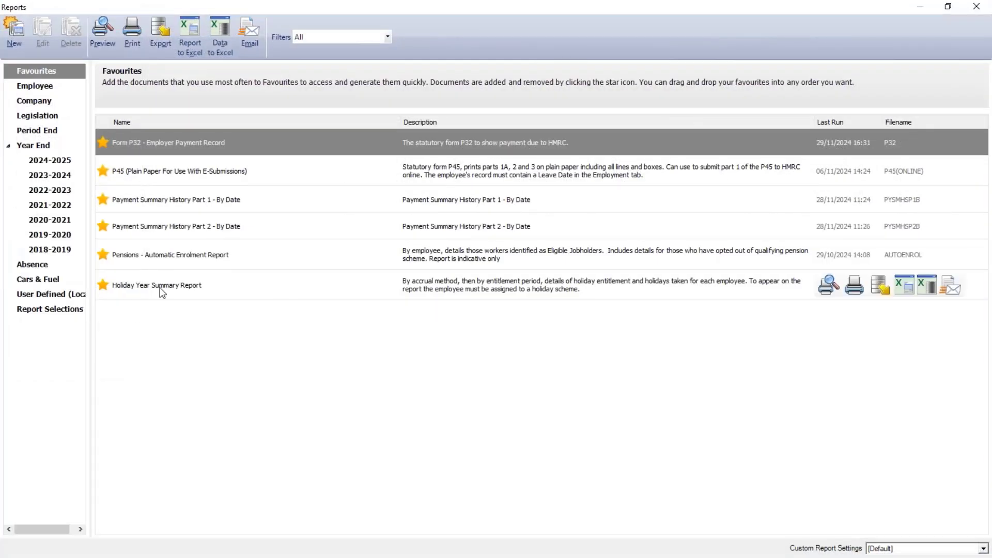
{"action": "left_click", "coordinate": [161, 293]}
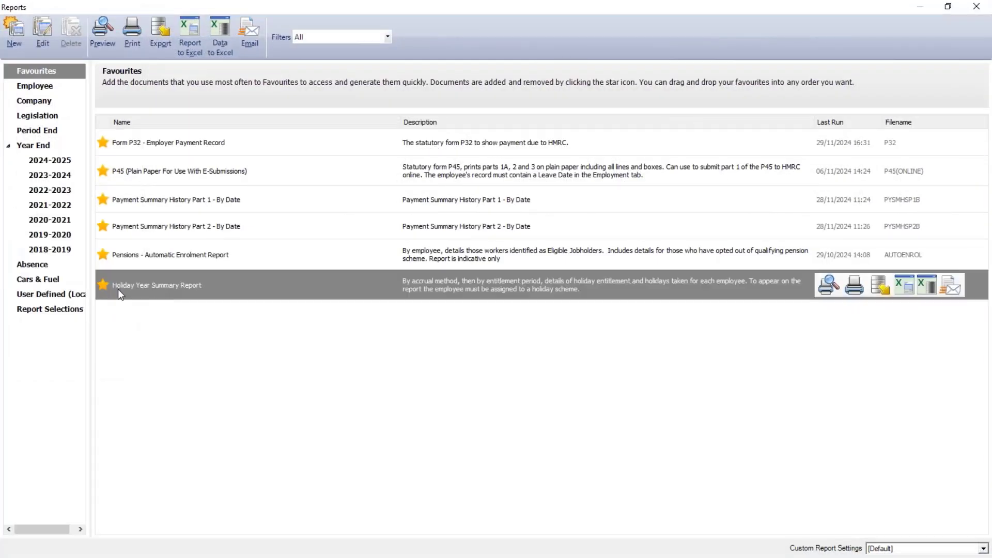
{"action": "double_click", "coordinate": [201, 289]}
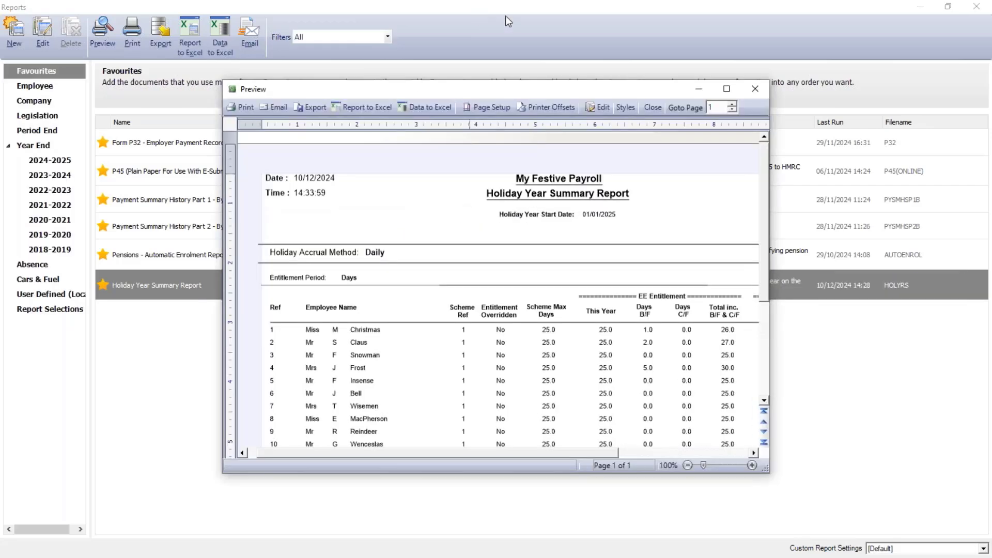
{"action": "double_click", "coordinate": [548, 88]}
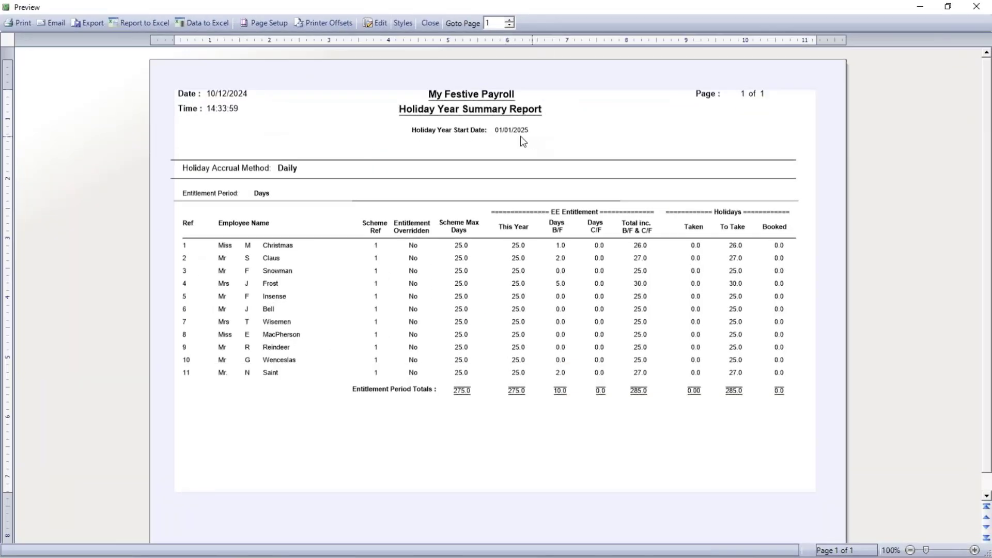
{"action": "left_click", "coordinate": [958, 551]}
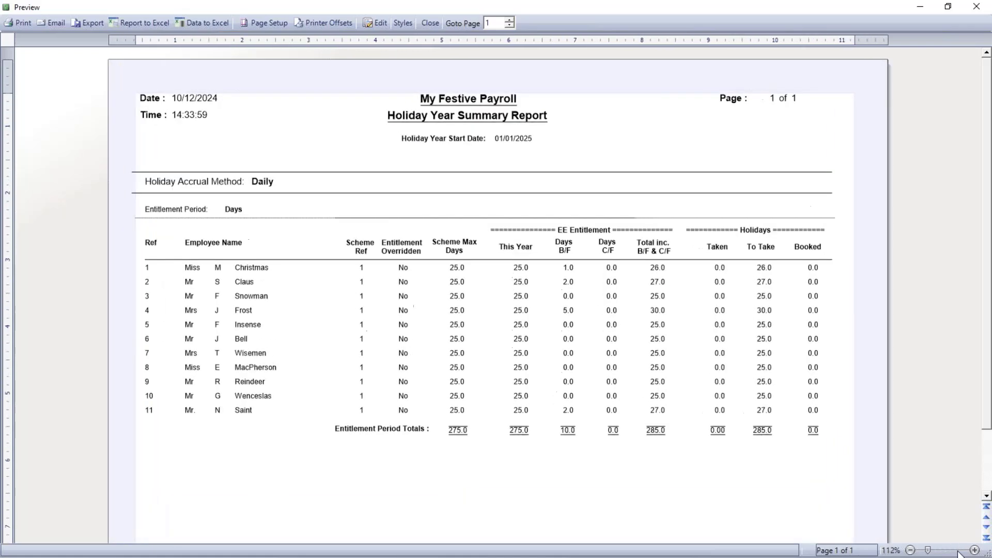
{"action": "left_click", "coordinate": [958, 552]}
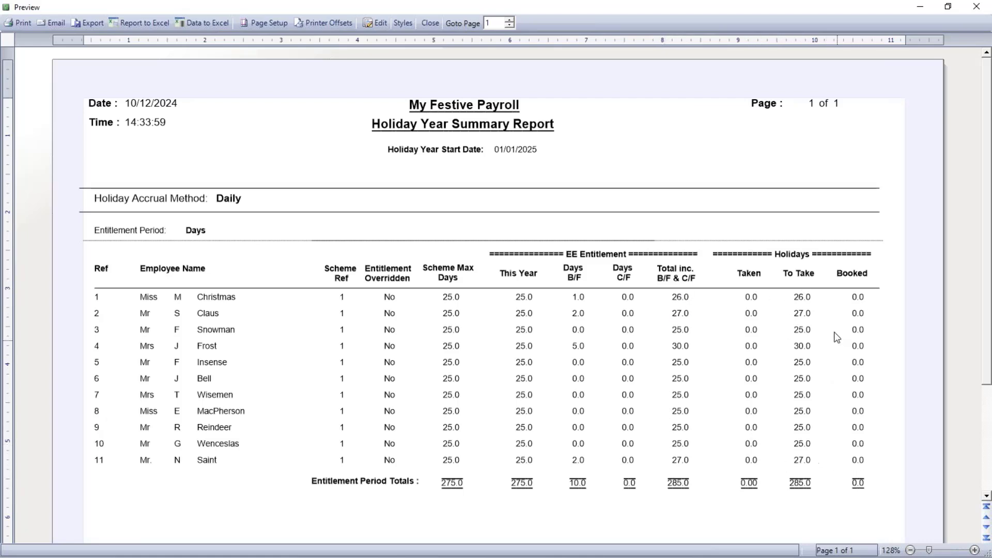
{"action": "left_click", "coordinate": [431, 25]}
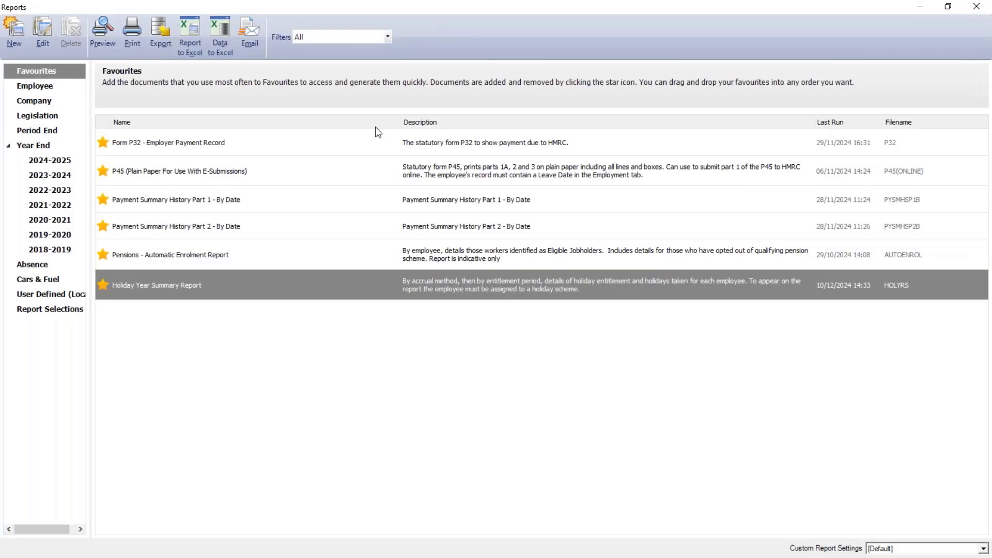
{"action": "left_click", "coordinate": [976, 7]}
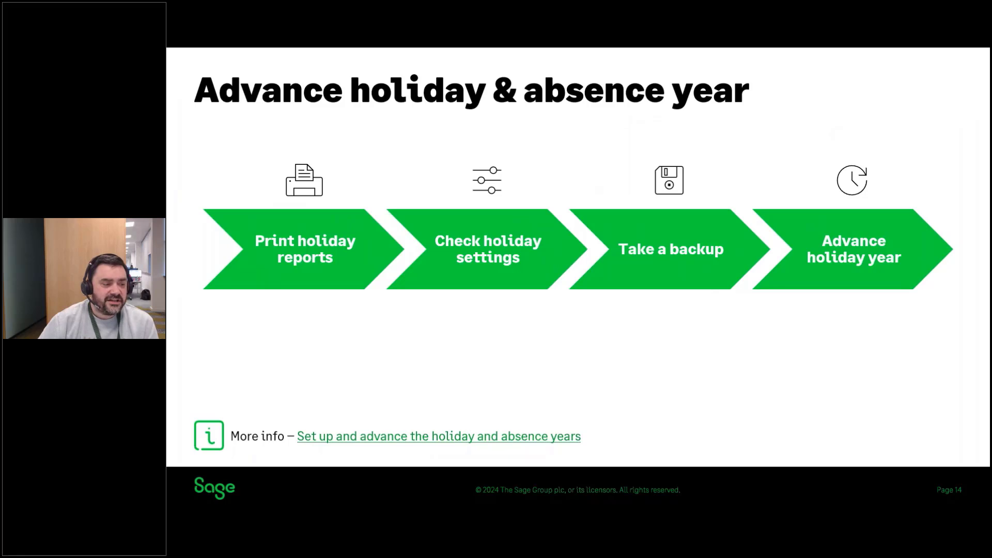
{"action": "key", "text": "Right"}
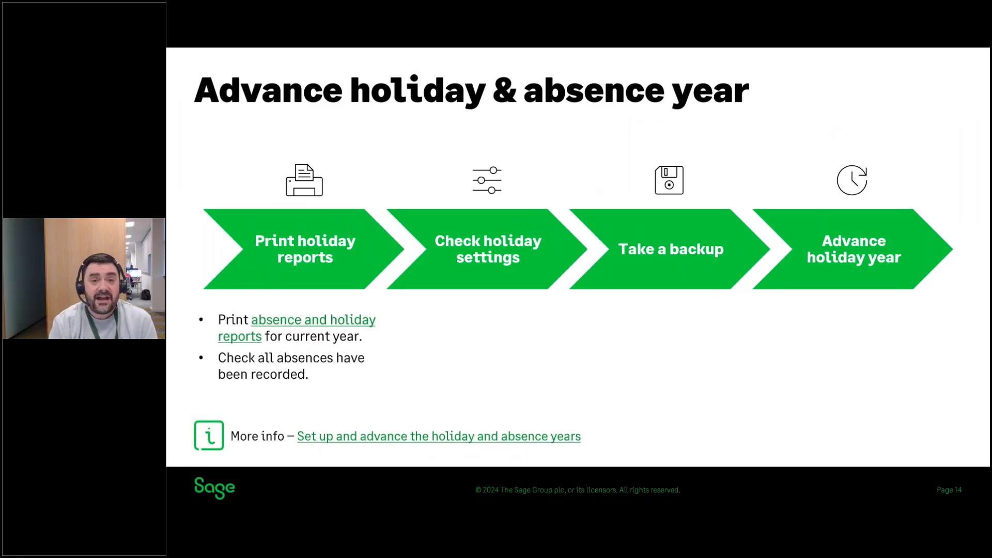